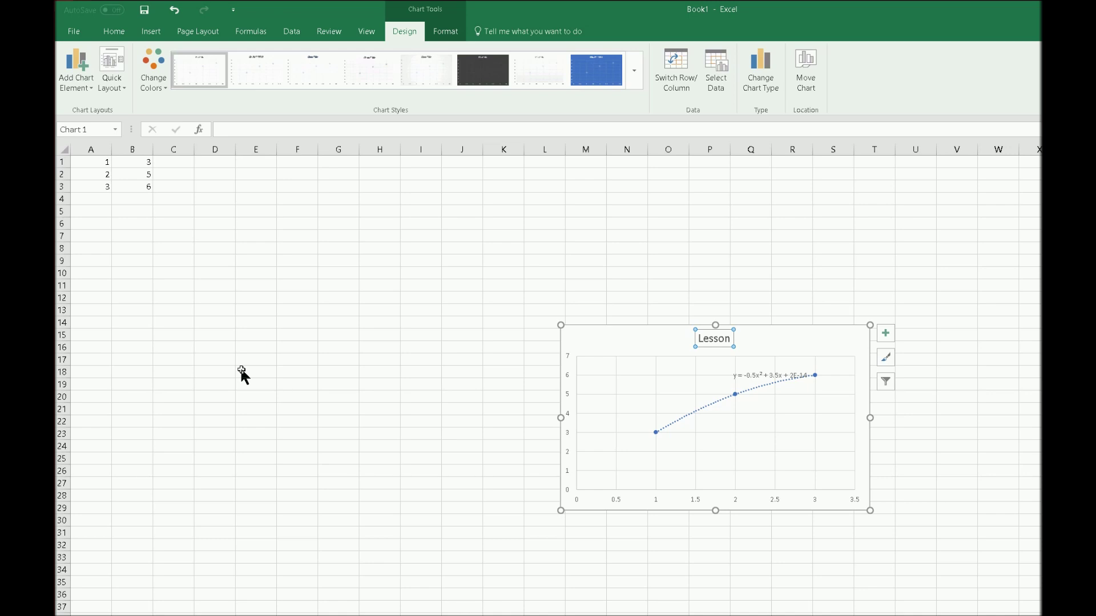
Remove the 'Lesson' title from the finished scatter chart
{"action": "key", "text": "Delete"}
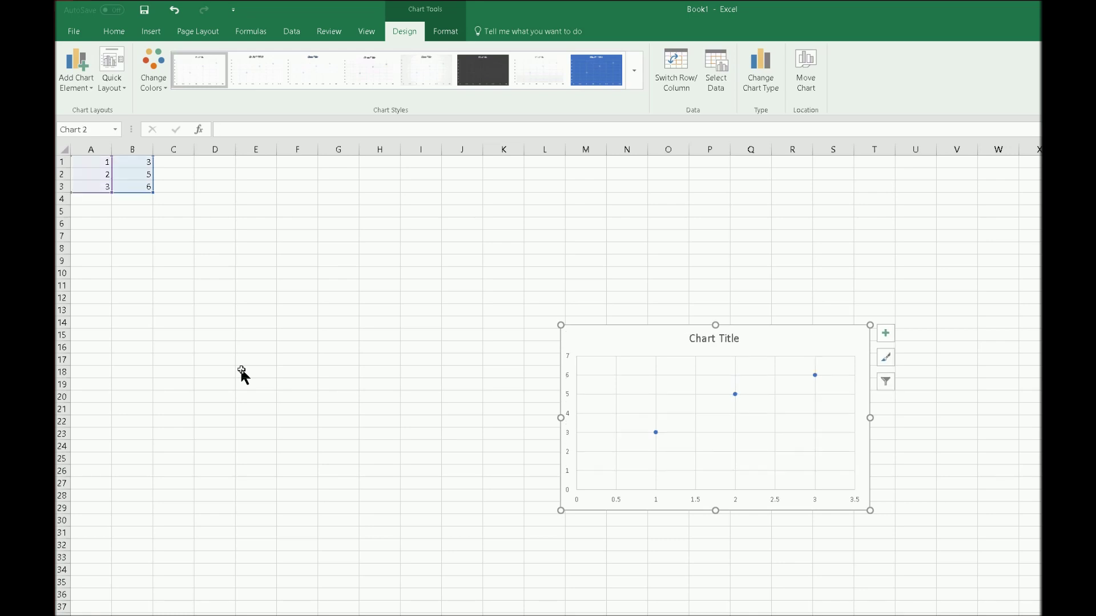
Return from the reverted chart to the worksheet cells and bring up Go To
{"action": "key", "text": "Escape"}
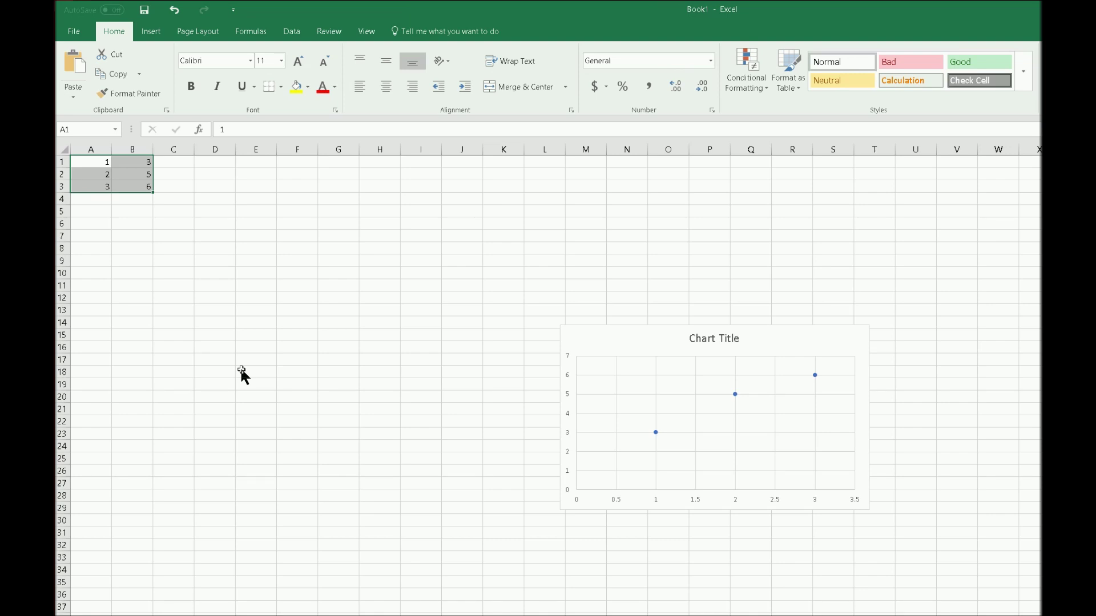
{"action": "key", "text": "ctrl+g"}
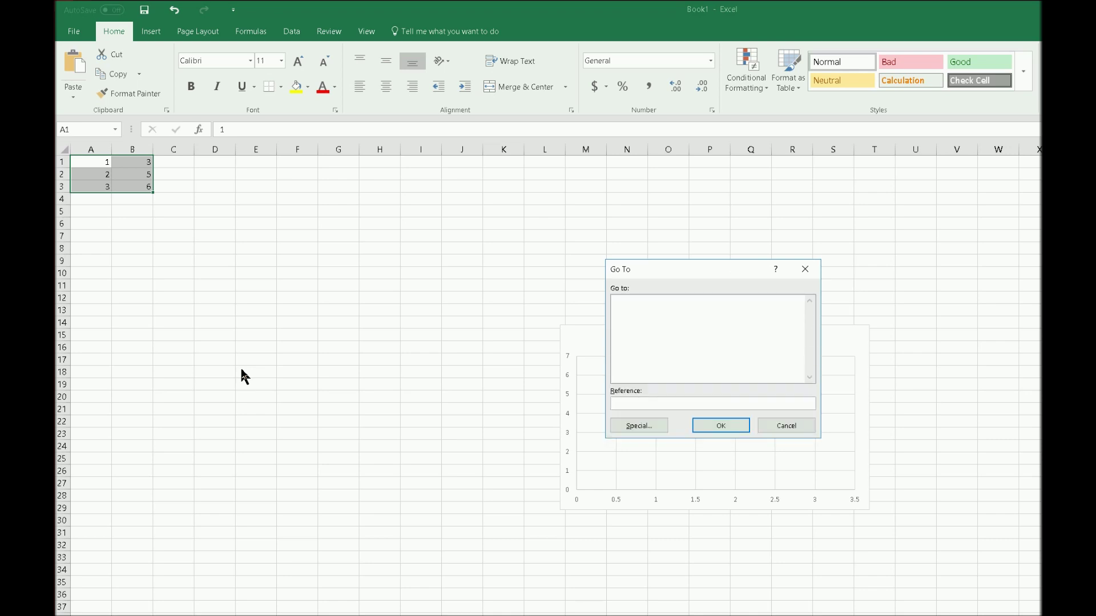
Select all sheet objects through Go To Special and delete the scatter chart
{"action": "key", "text": "alt+s"}
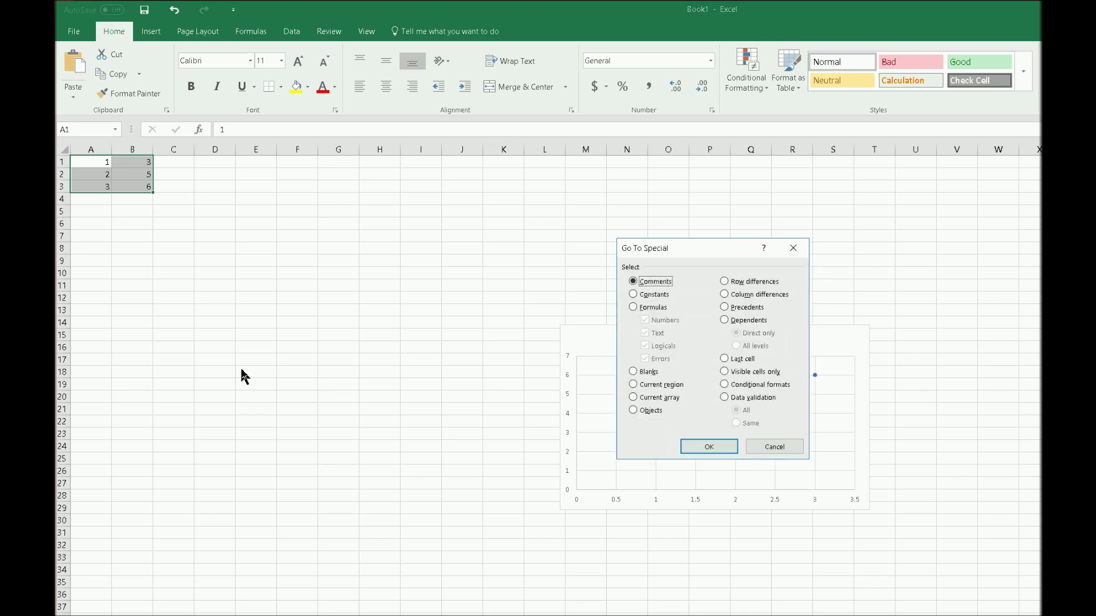
{"action": "key", "text": "alt+b"}
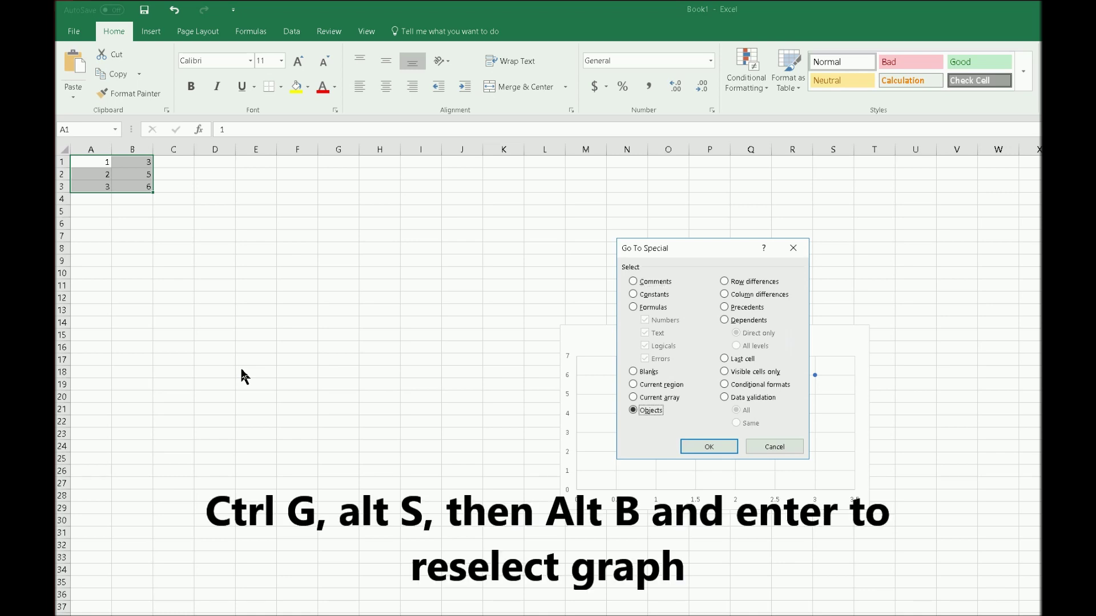
{"action": "key", "text": "Return"}
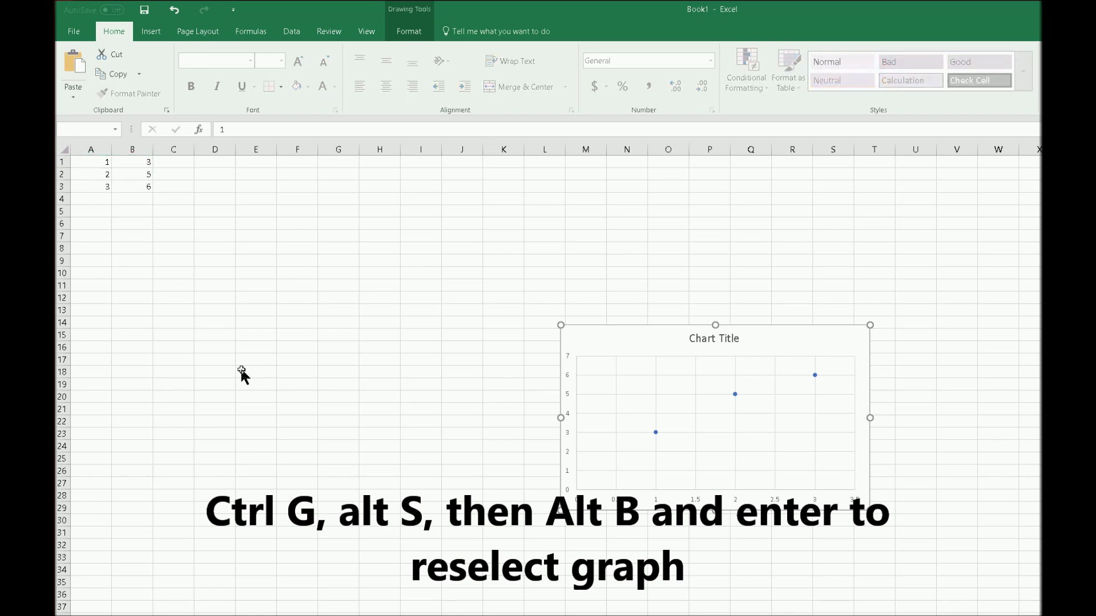
{"action": "key", "text": "Delete"}
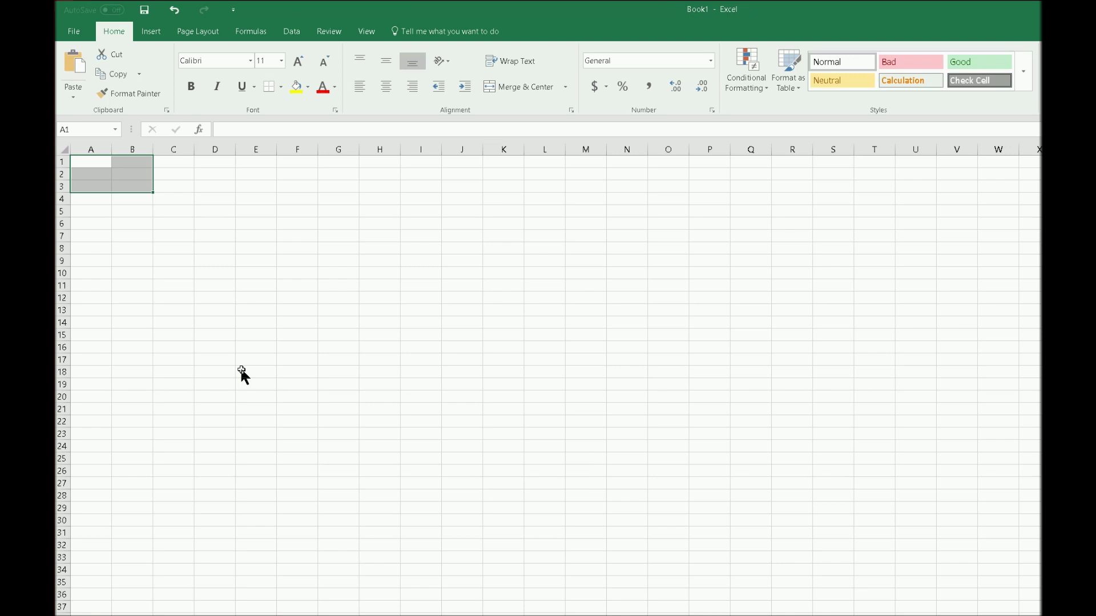
Enter 1, 2, 3 and 4 into cells A1:A4
{"action": "key", "text": "Down"}
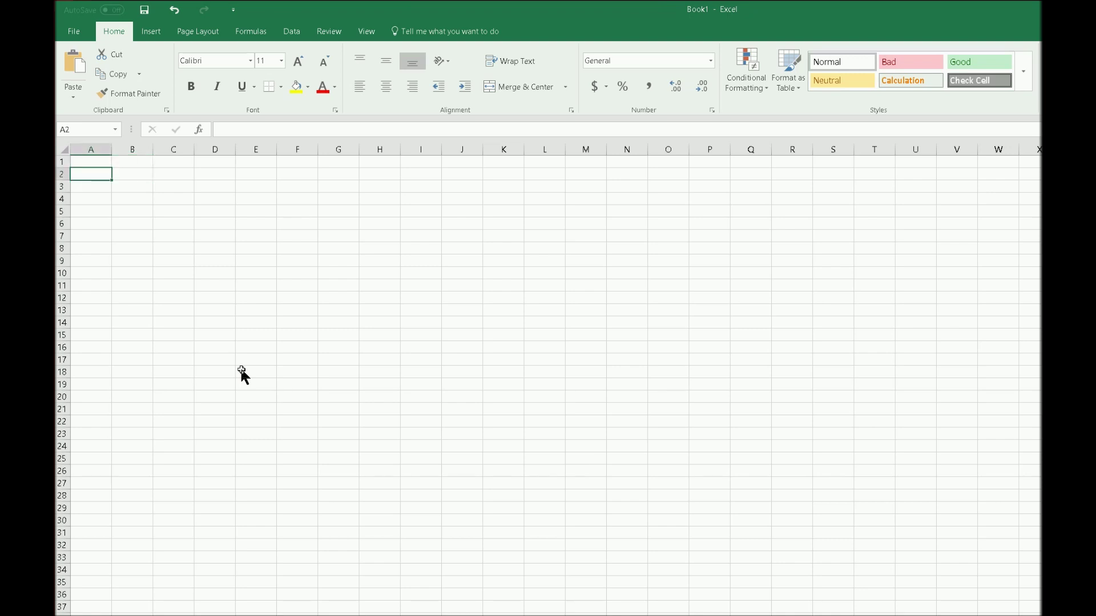
{"action": "key", "text": "Up"}
{"action": "type", "text": "1"}
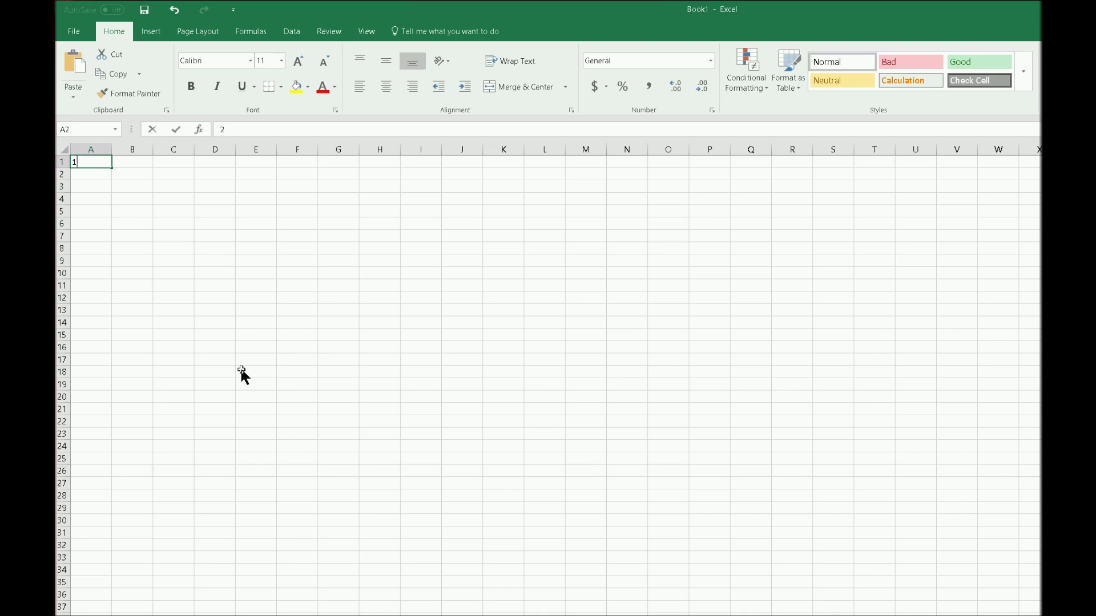
{"action": "key", "text": "Return"}
{"action": "type", "text": "2"}
{"action": "key", "text": "Return"}
{"action": "type", "text": "3"}
{"action": "key", "text": "Return"}
{"action": "type", "text": "4"}
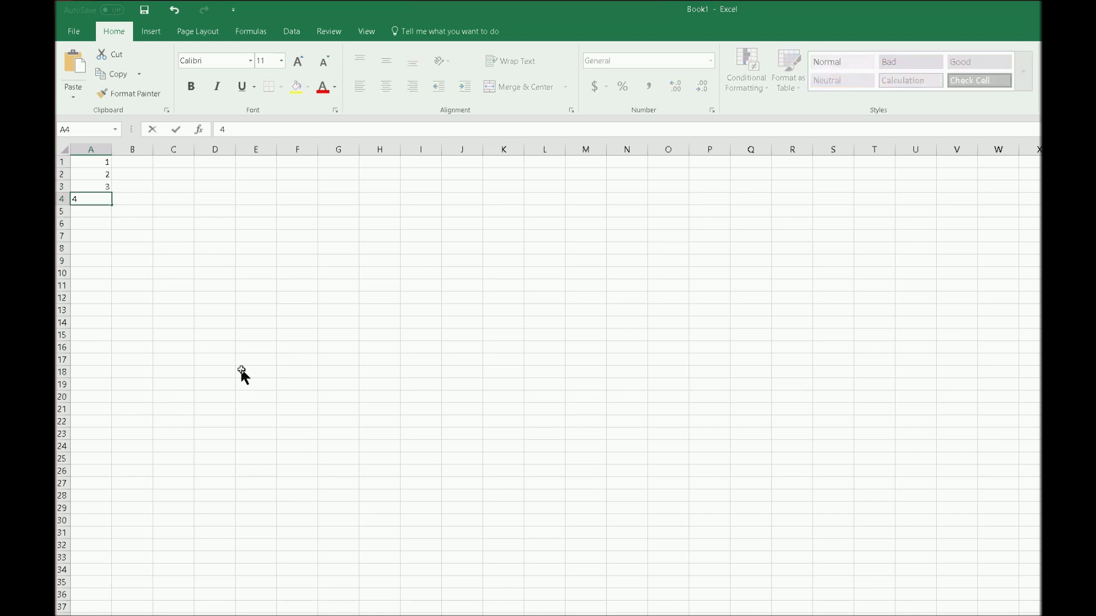
{"action": "key", "text": "Return"}
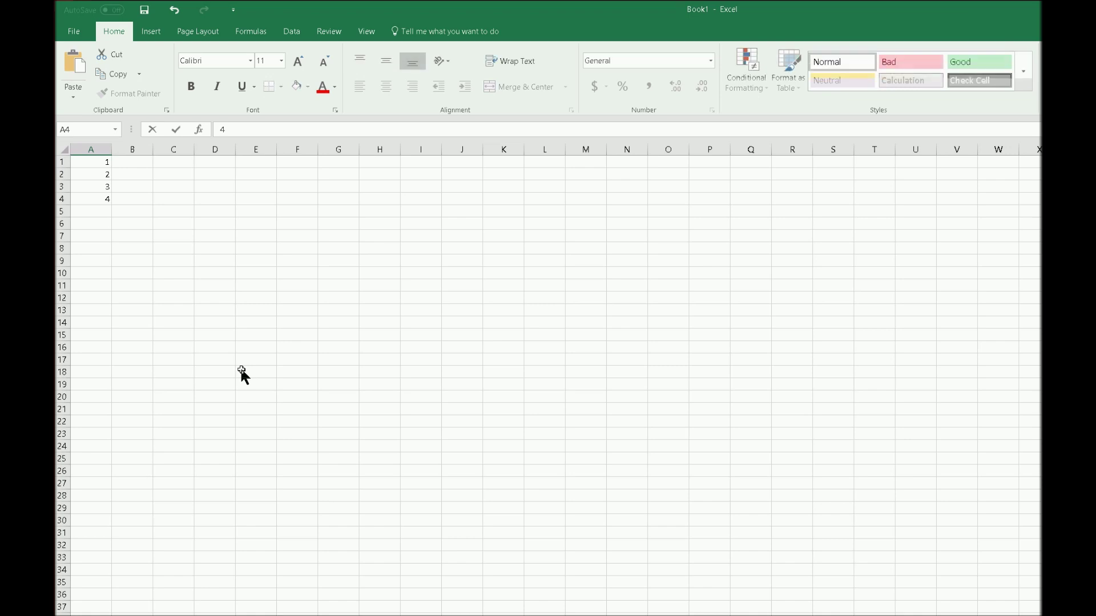
Enter 1, 4, 8 and 39 into B1:B4, fixing a mistyped 2
{"action": "key", "text": "ctrl+Home"}
{"action": "key", "text": "Right"}
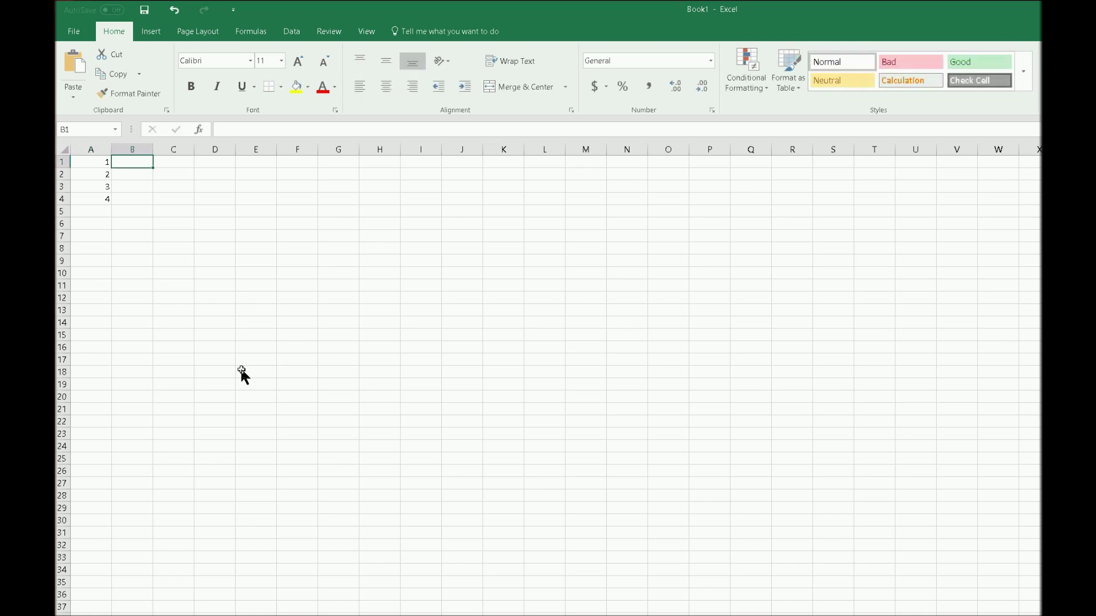
{"action": "type", "text": "1"}
{"action": "key", "text": "Return"}
{"action": "type", "text": "2"}
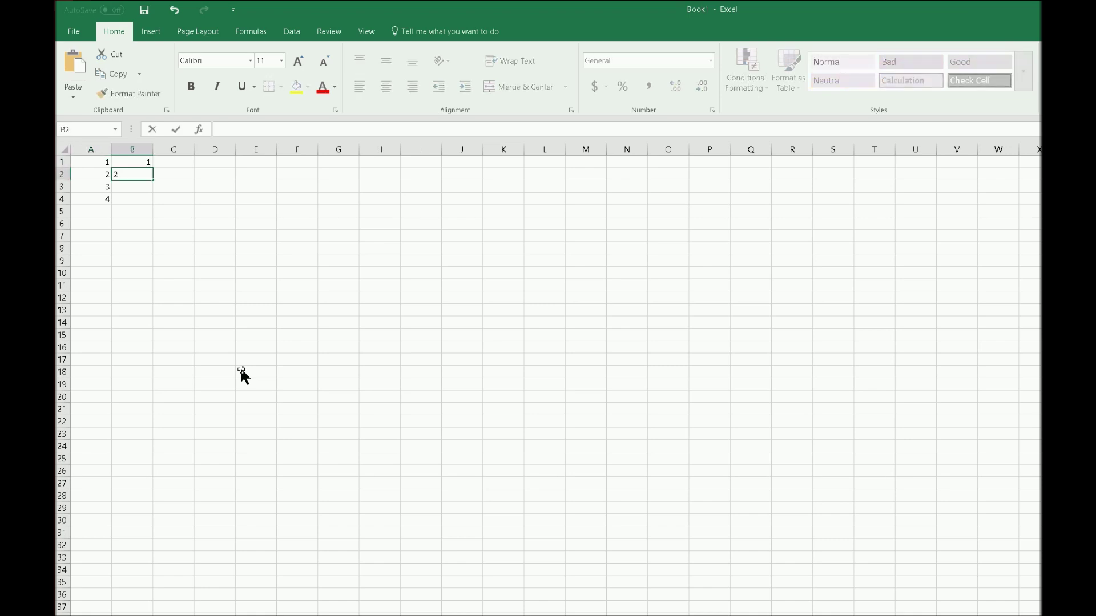
{"action": "key", "text": "BackSpace"}
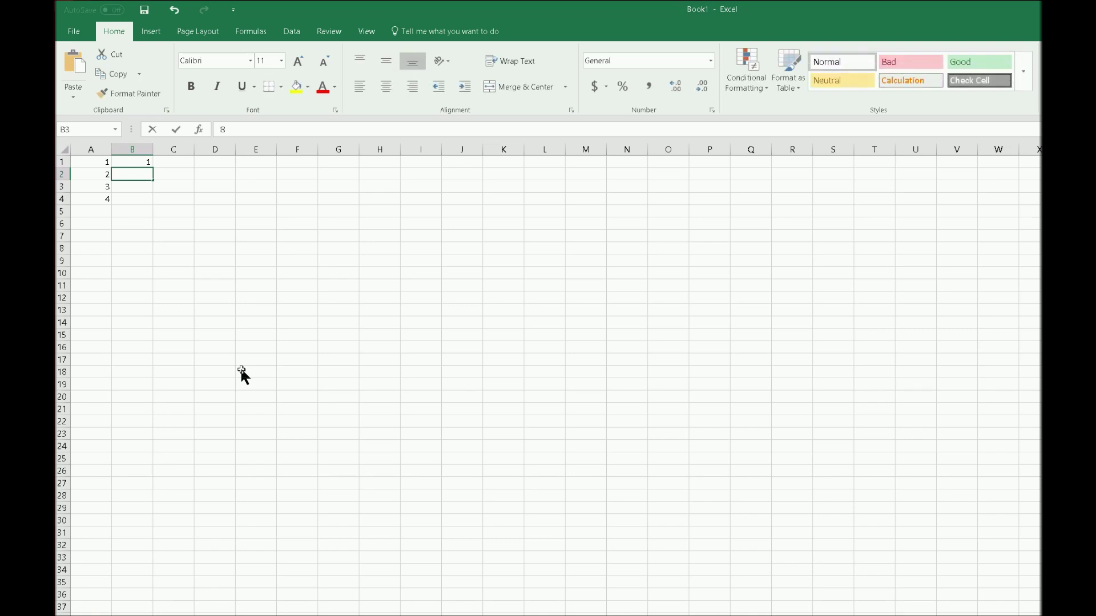
{"action": "type", "text": "4"}
{"action": "key", "text": "Return"}
{"action": "type", "text": "8"}
{"action": "key", "text": "Return"}
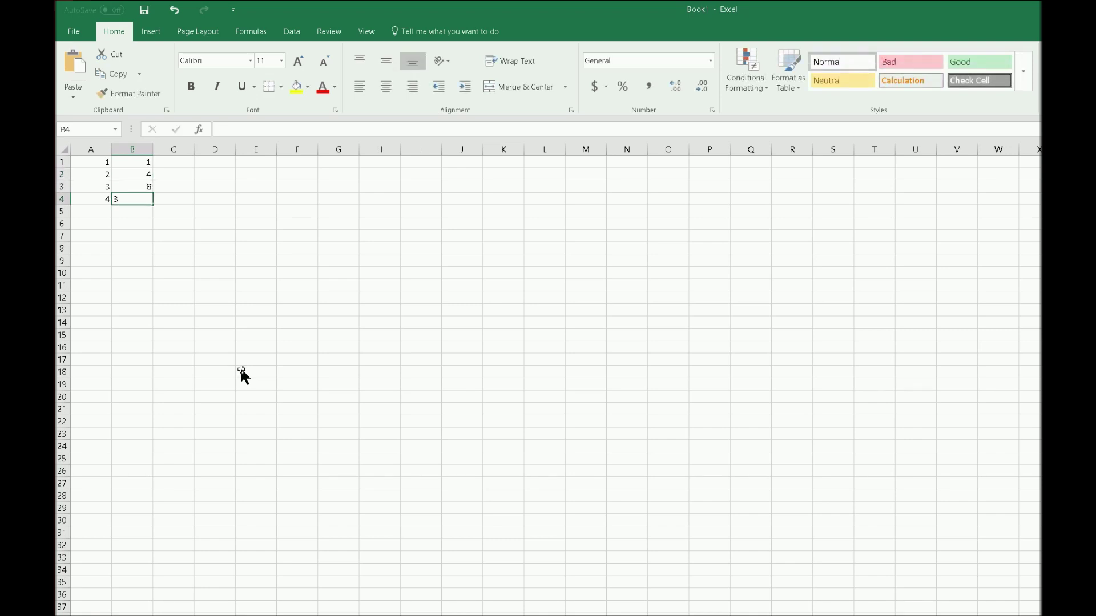
{"action": "type", "text": "39"}
{"action": "key", "text": "Return"}
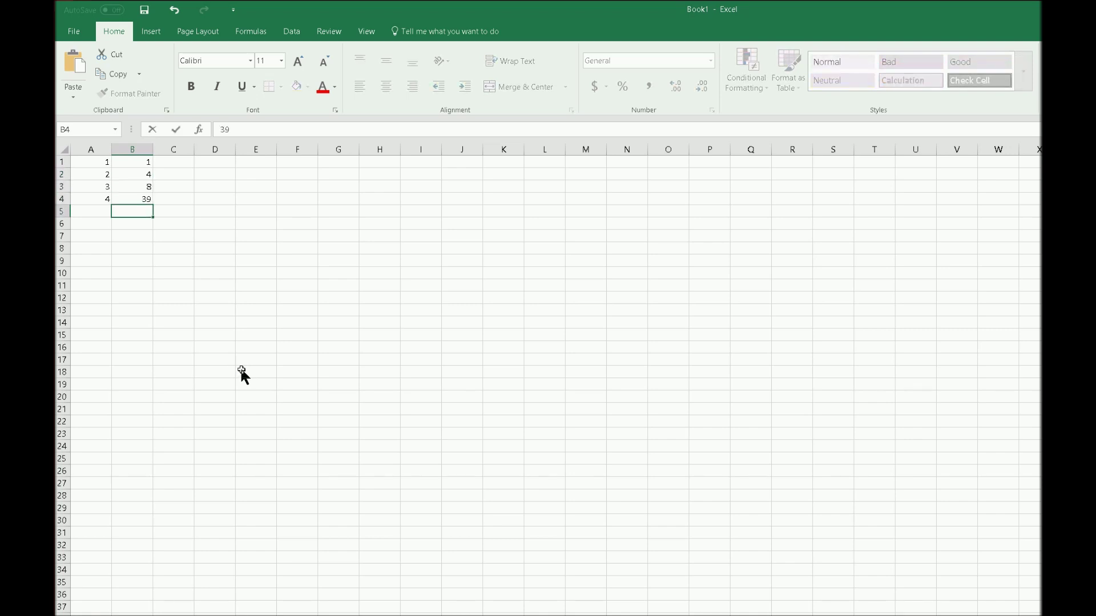
Replace B4's 39 with 19, then enter 24 in B5 and 5 in A5
{"action": "key", "text": "Up"}
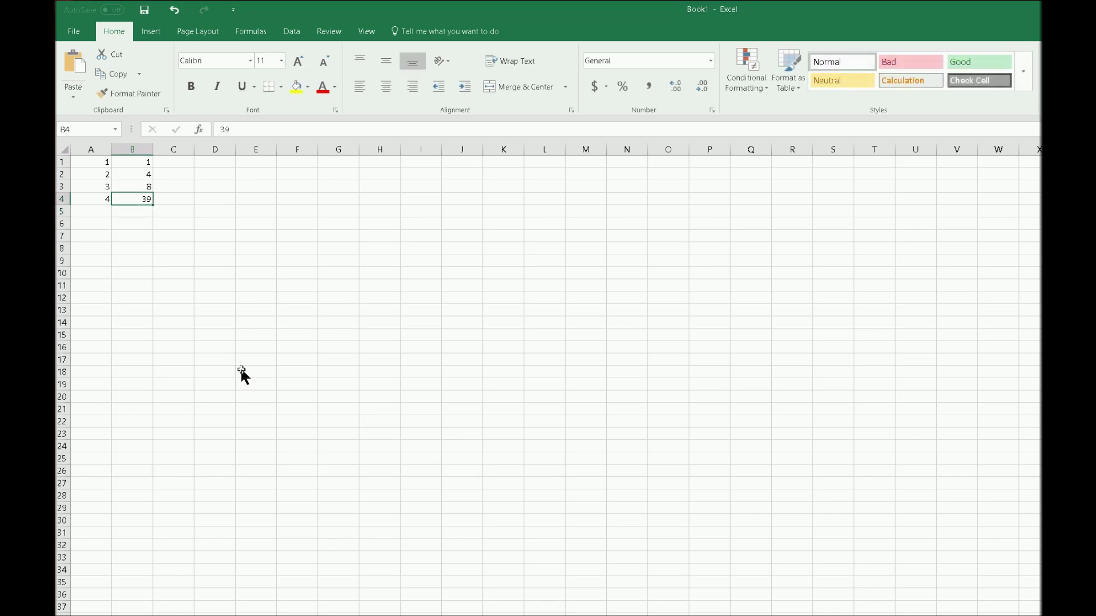
{"action": "key", "text": "Delete"}
{"action": "key", "text": "Up"}
{"action": "key", "text": "Down"}
{"action": "type", "text": "1"}
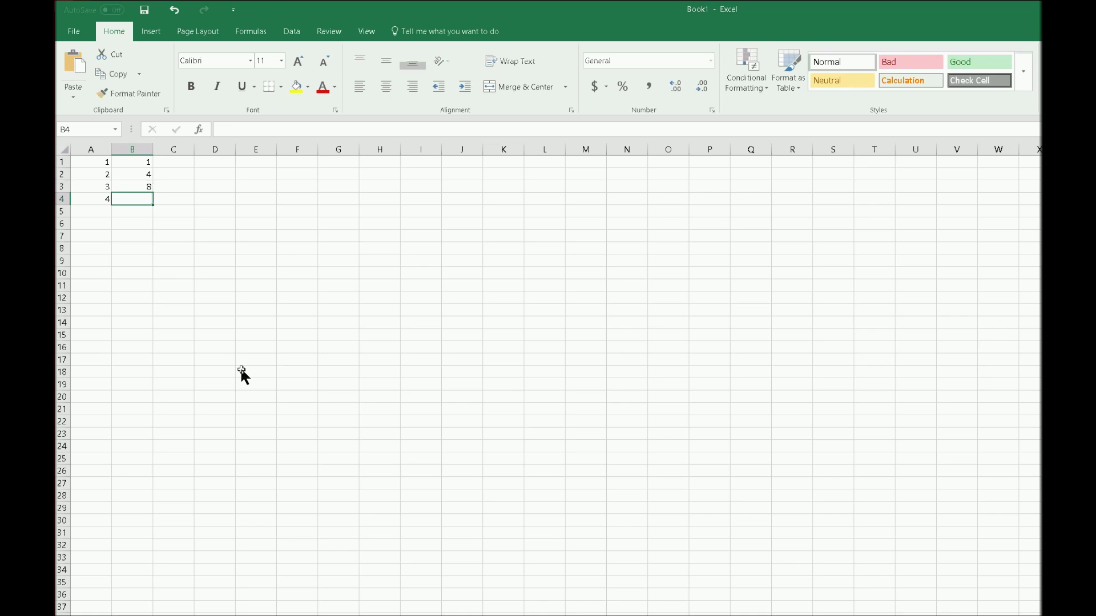
{"action": "type", "text": "9"}
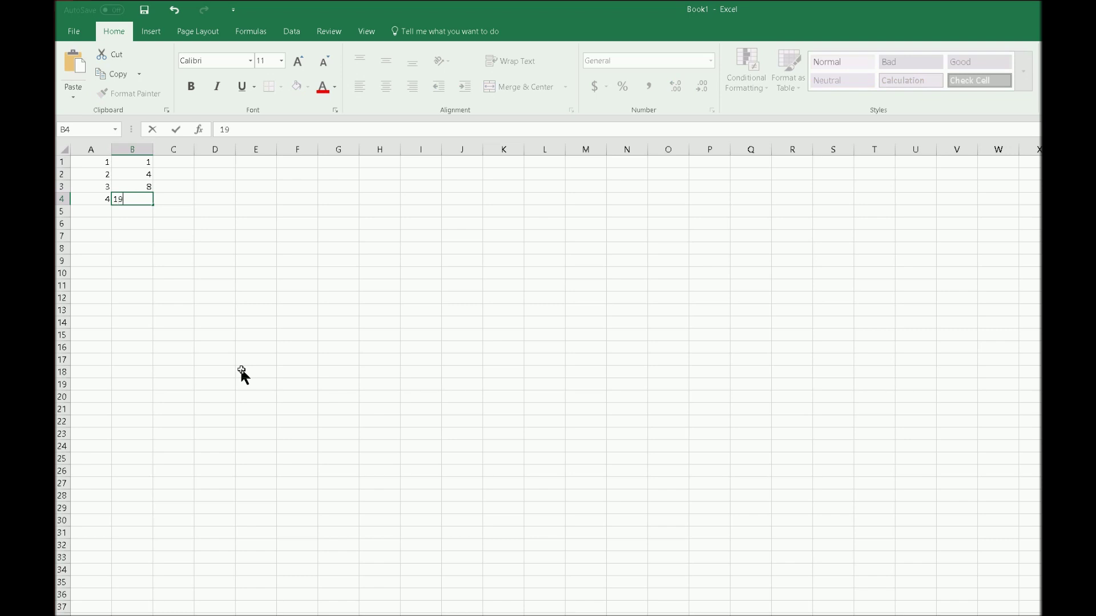
{"action": "key", "text": "Return"}
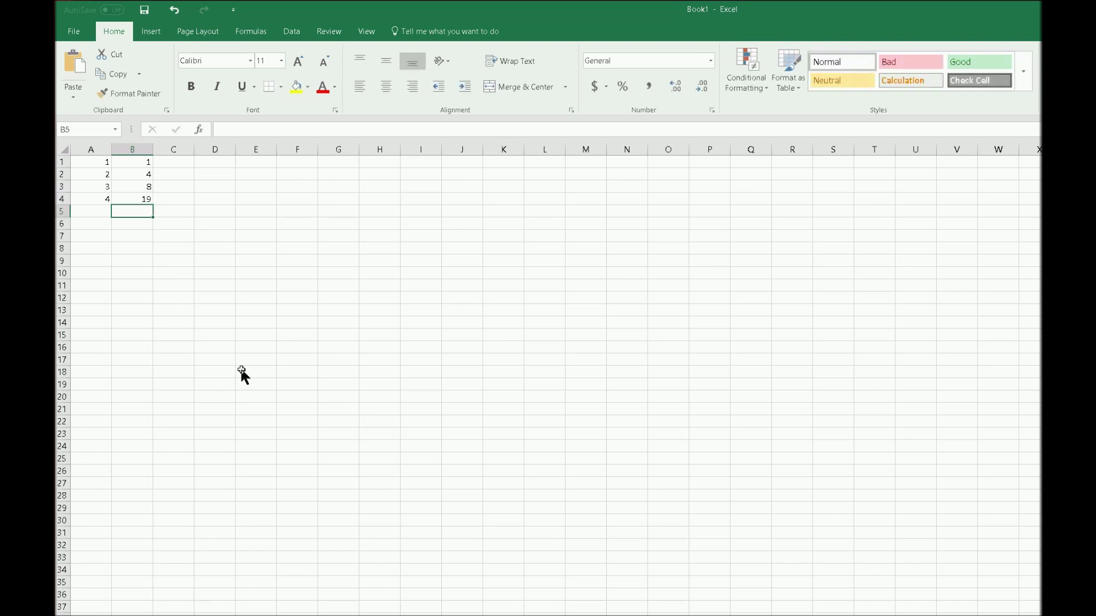
{"action": "type", "text": "2"}
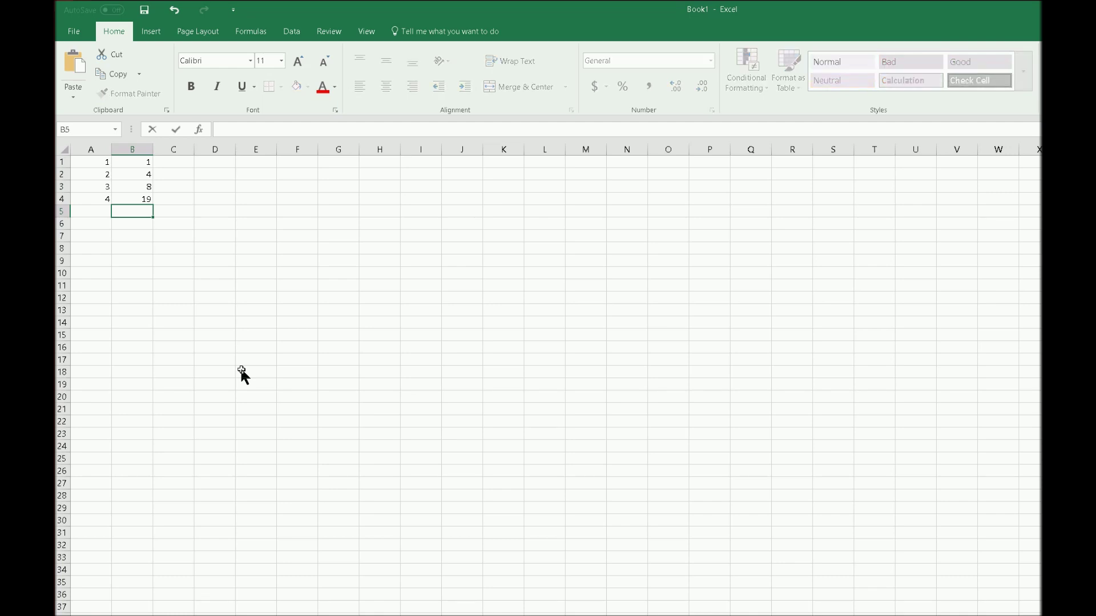
{"action": "type", "text": "4"}
{"action": "key", "text": "Left"}
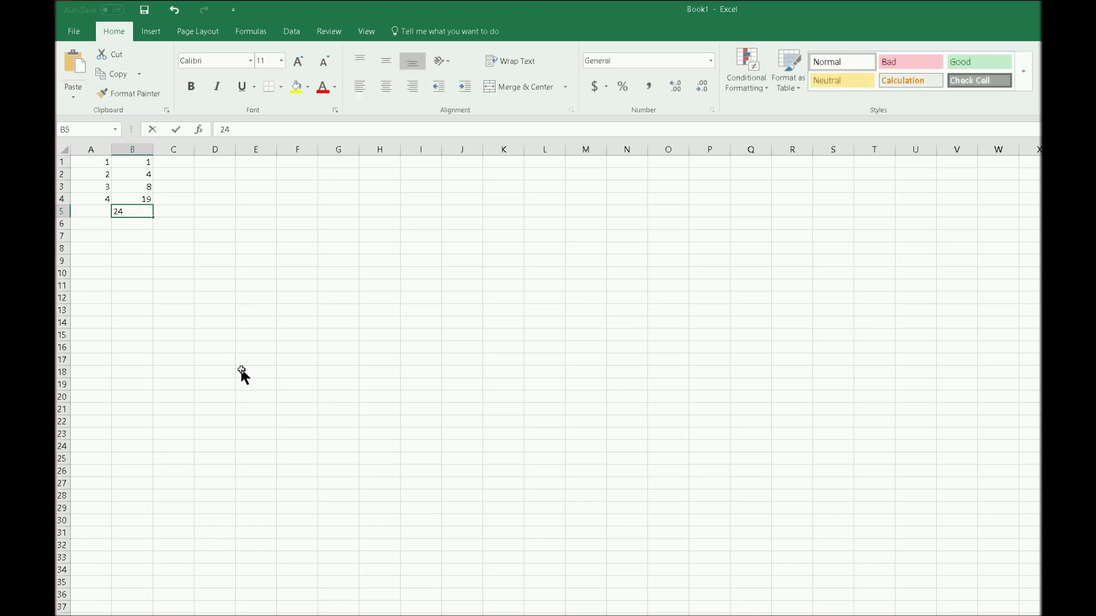
{"action": "type", "text": "5"}
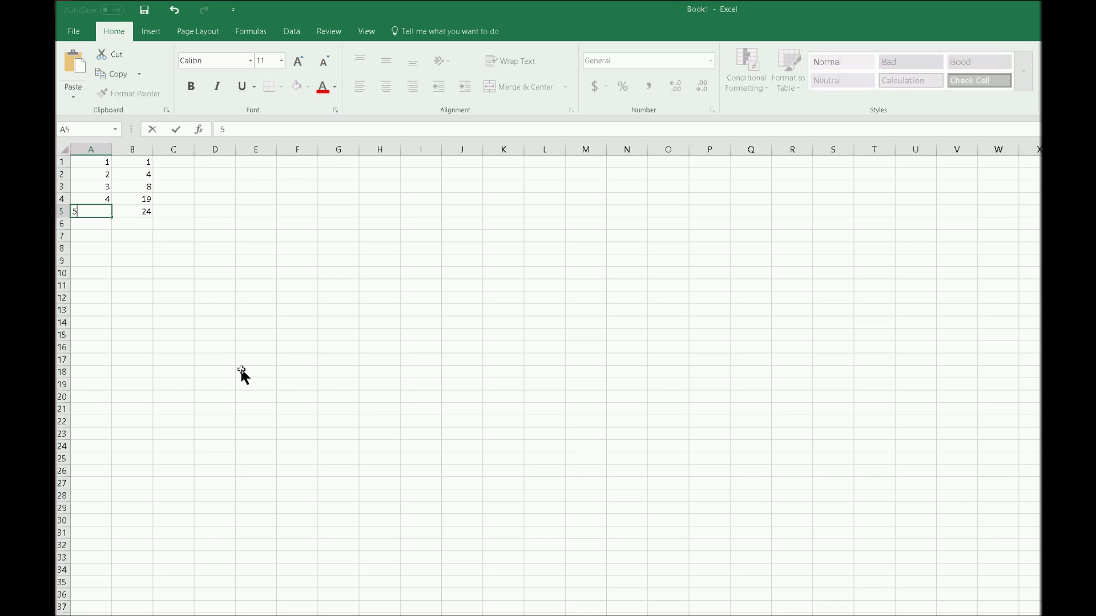
{"action": "key", "text": "ctrl+Return"}
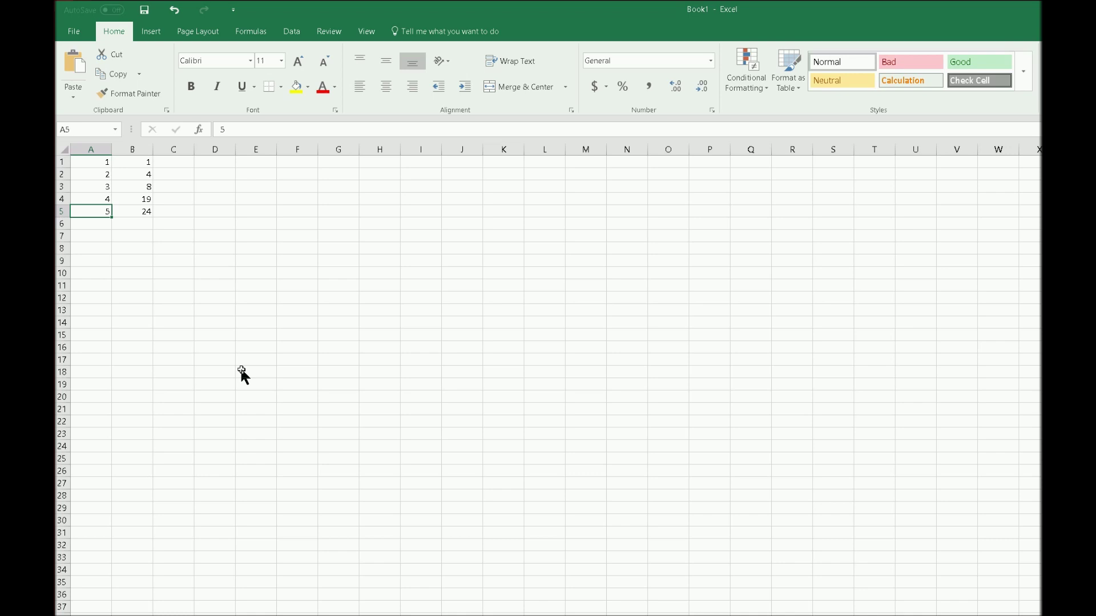
Select A1:B5 and insert a default Scatter chart of the data
{"action": "key", "text": "ctrl+shift+Up"}
{"action": "key", "text": "shift+Right"}
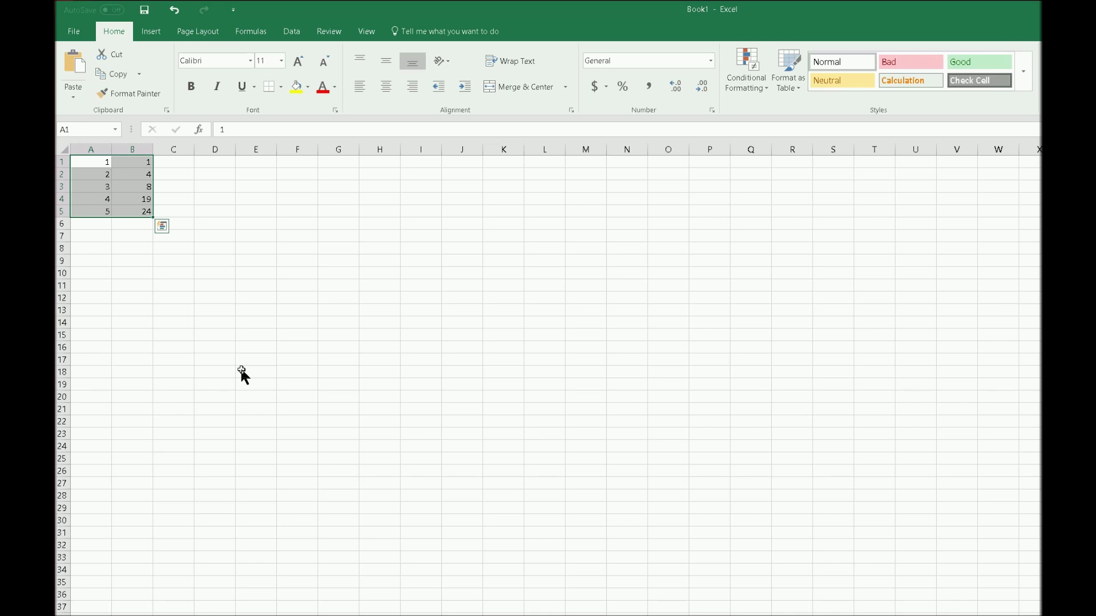
{"action": "key", "text": "alt"}
{"action": "key", "text": "n"}
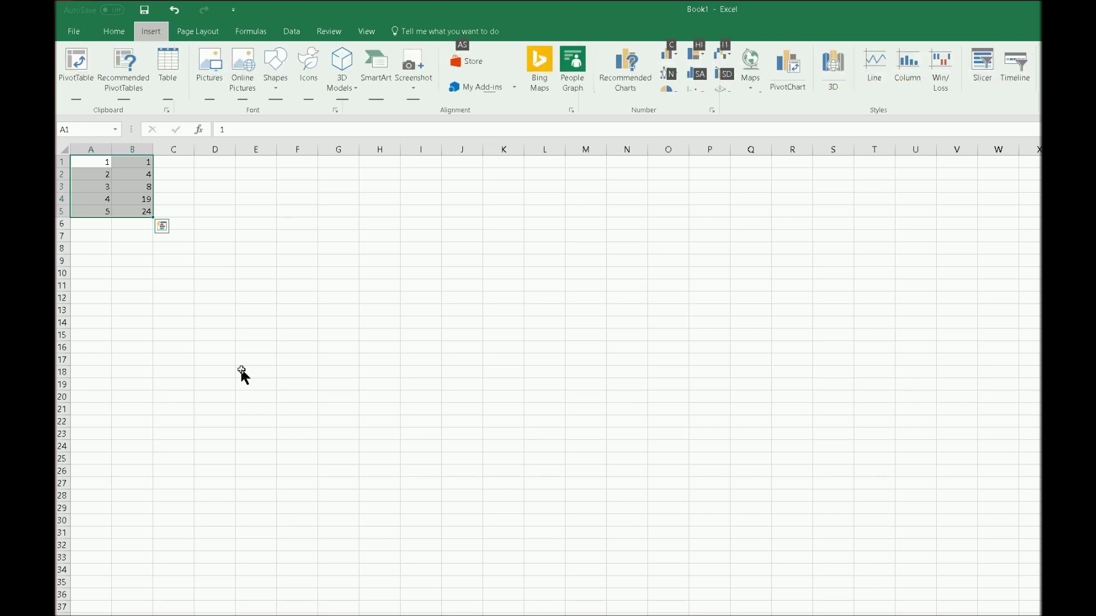
{"action": "key", "text": "d"}
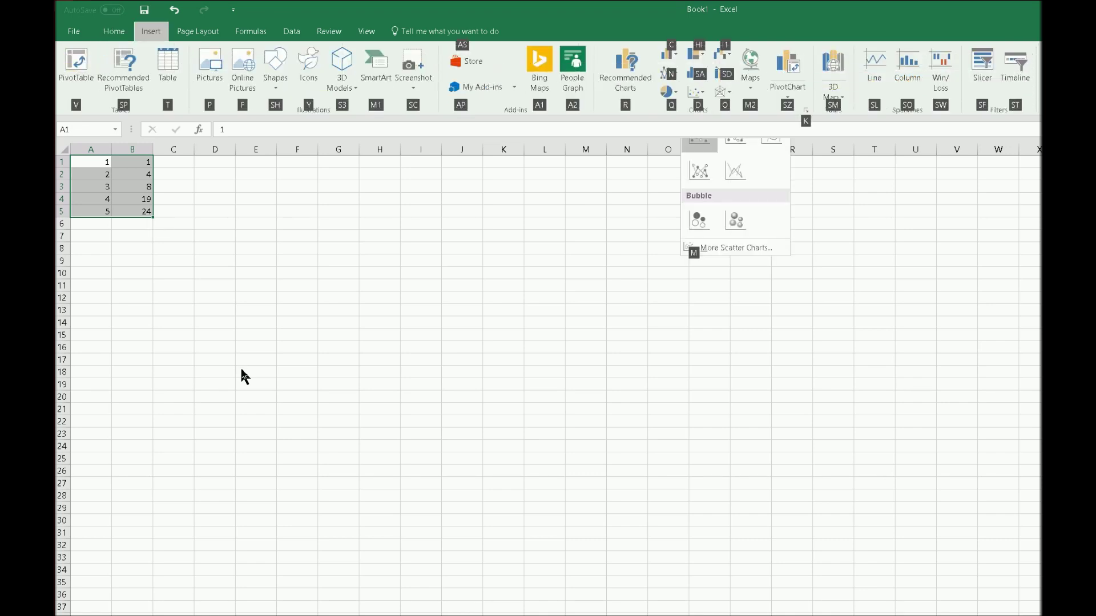
{"action": "key", "text": "Return"}
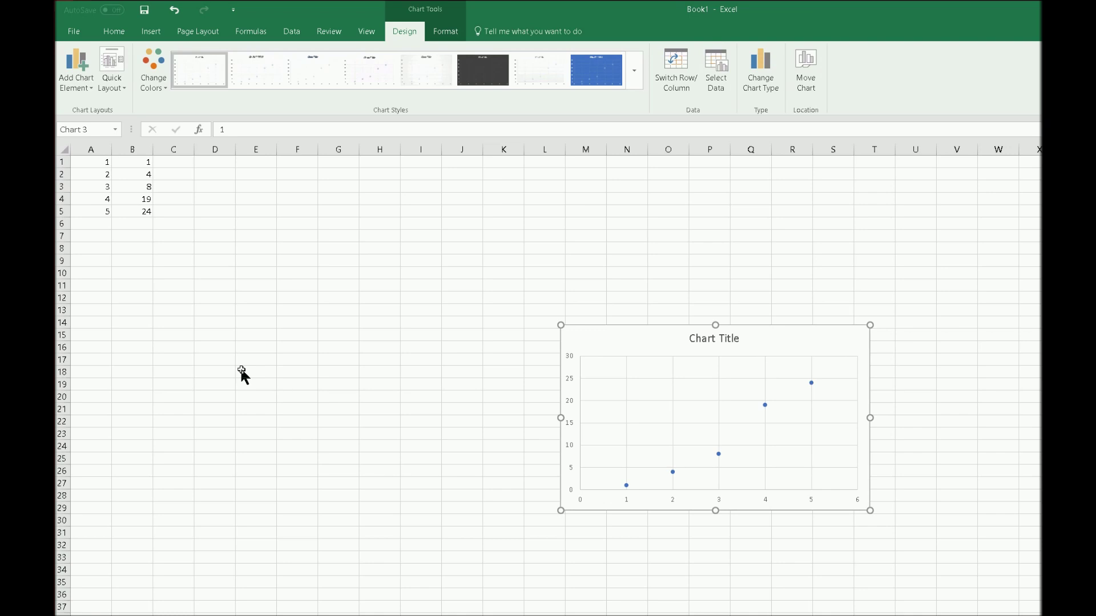
Open the Add Chart Element list in the chart design commands
{"action": "key", "text": "alt"}
{"action": "key", "text": "j"}
{"action": "key", "text": "c"}
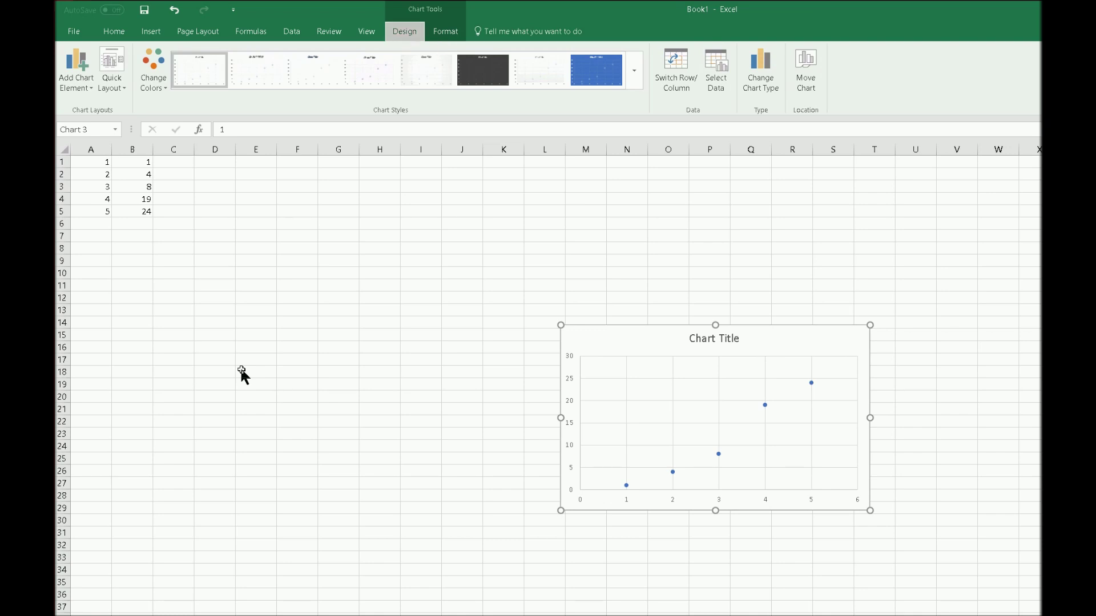
{"action": "key", "text": "a"}
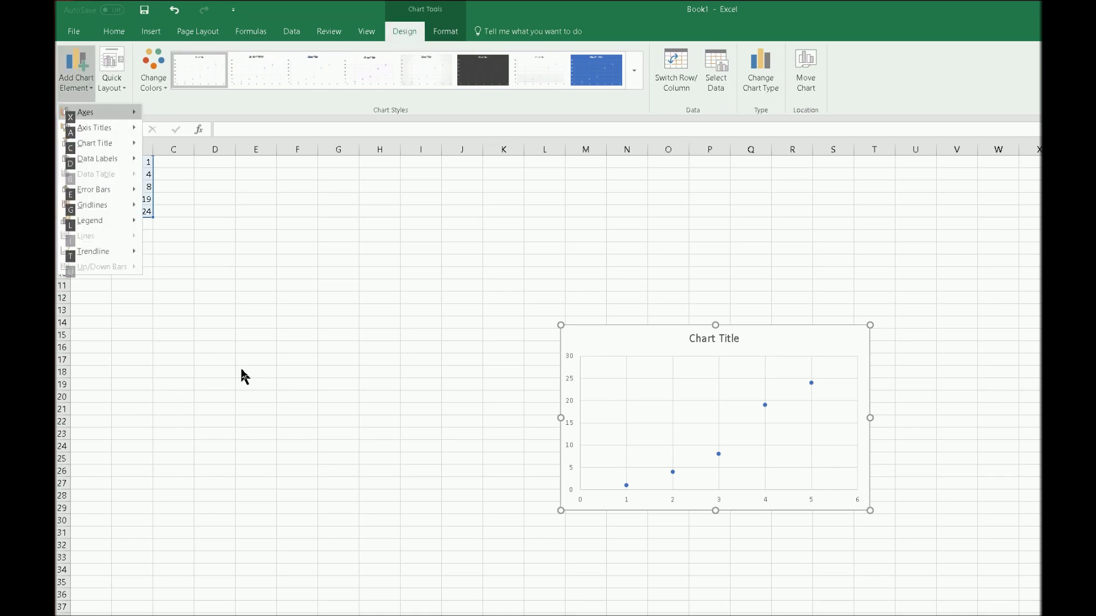
Add a chart title above the plot reading 'Lesson'
{"action": "key", "text": "Down"}
{"action": "key", "text": "Down"}
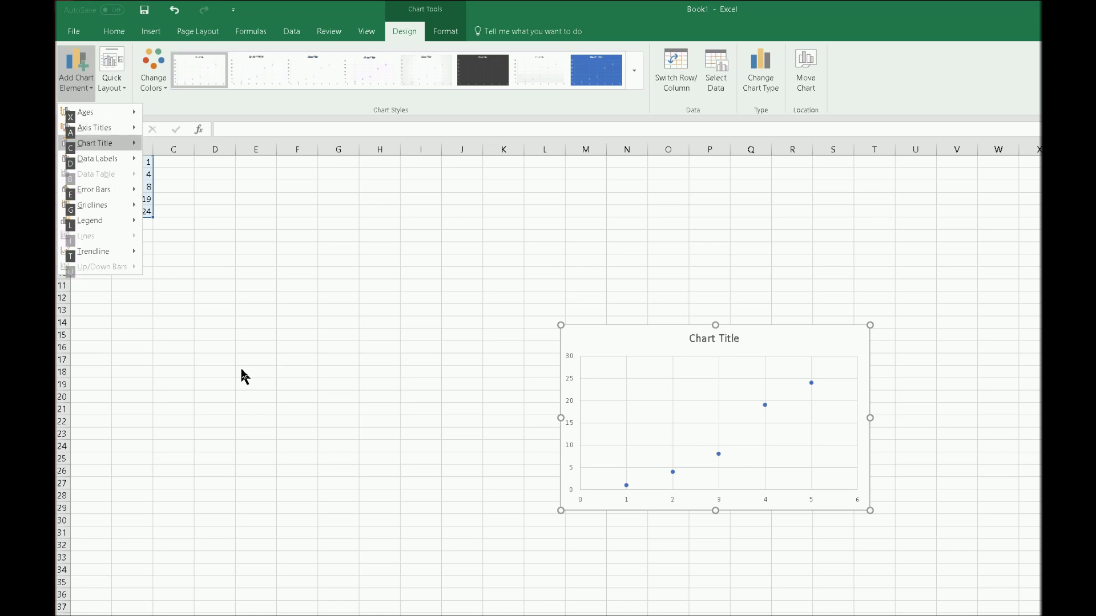
{"action": "key", "text": "Right"}
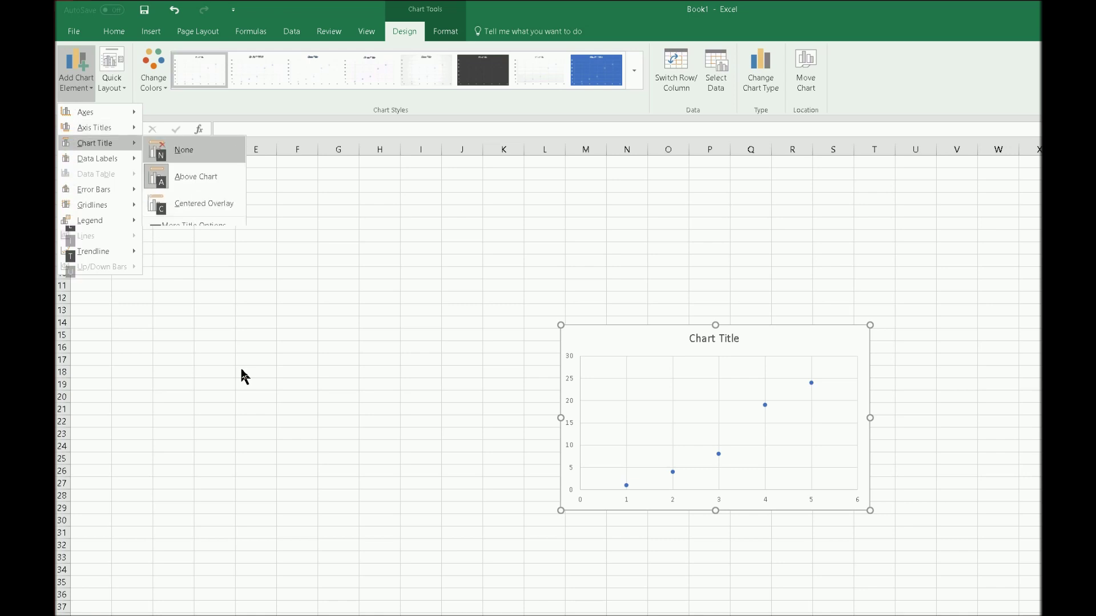
{"action": "key", "text": "Down"}
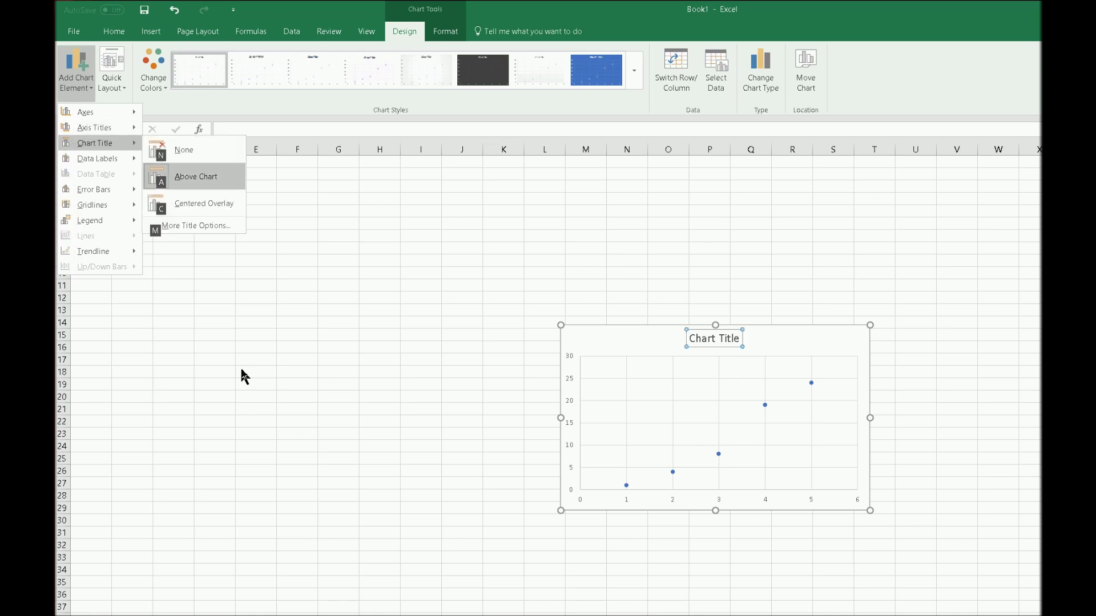
{"action": "key", "text": "Return"}
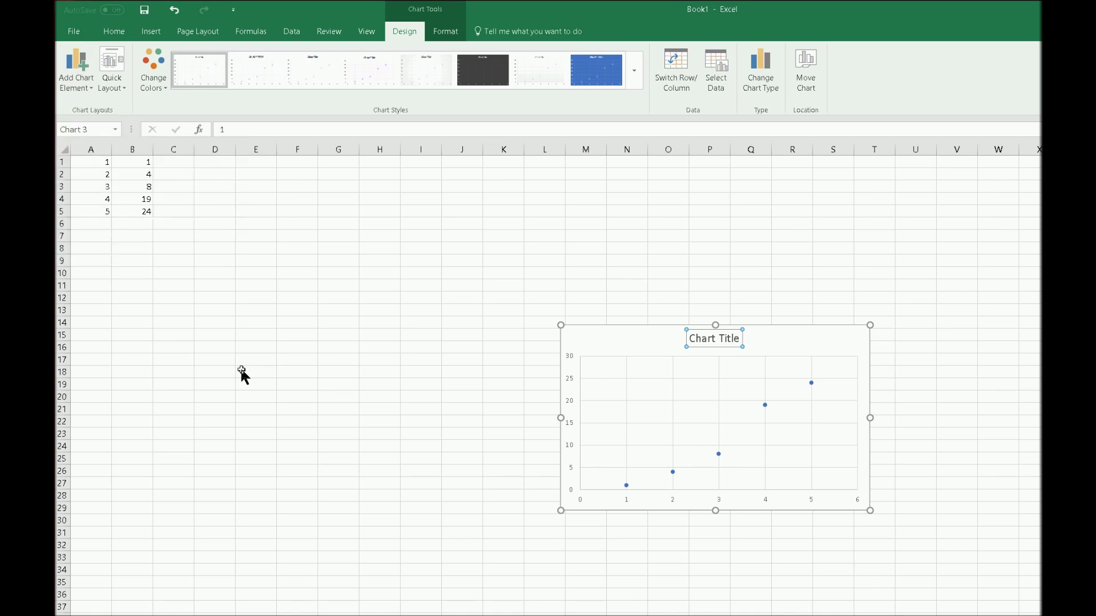
{"action": "type", "text": "Lesson"}
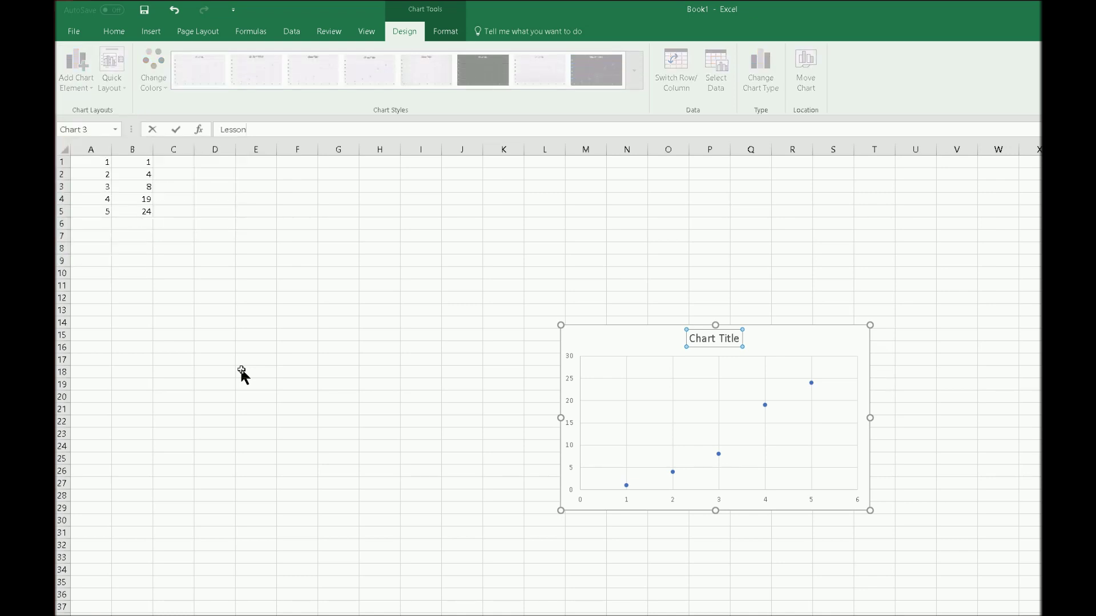
{"action": "key", "text": "Return"}
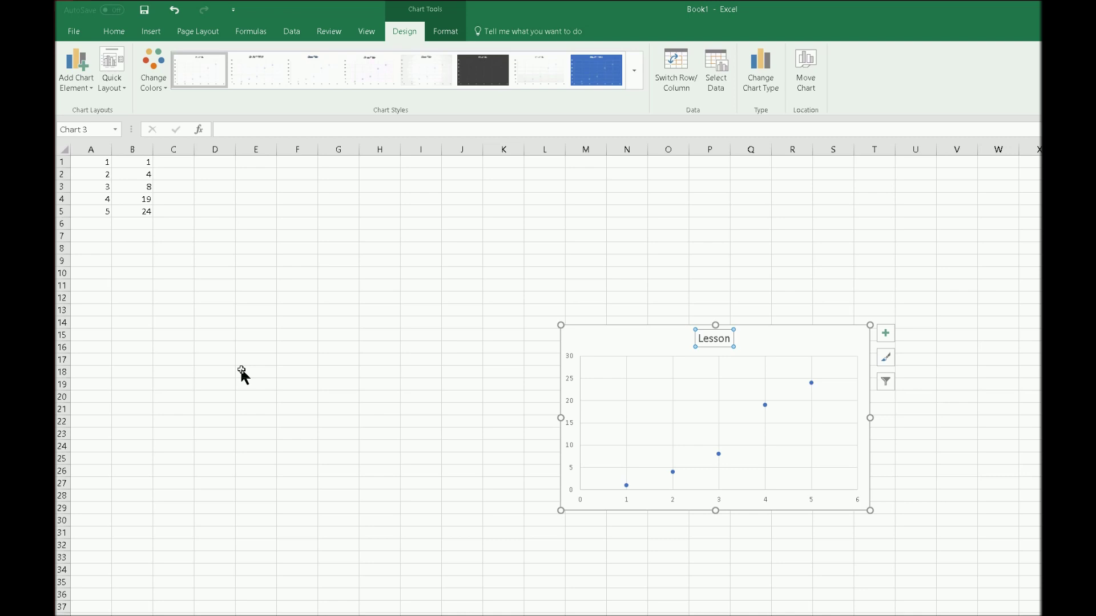
{"action": "key", "text": "alt"}
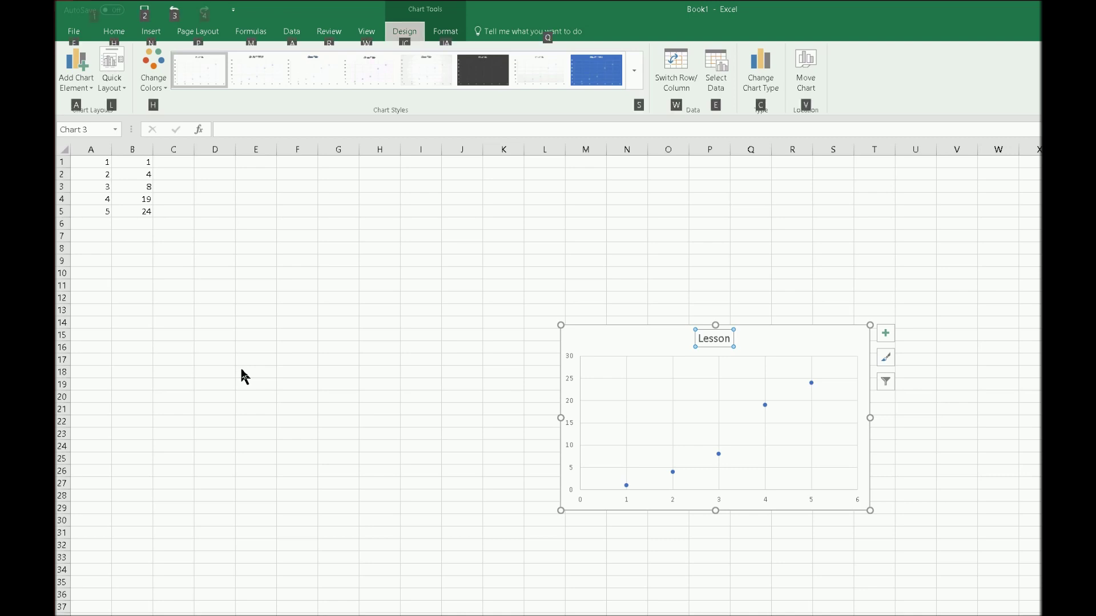
Add a dotted linear trendline through the five points of the Lesson chart
{"action": "key", "text": "a"}
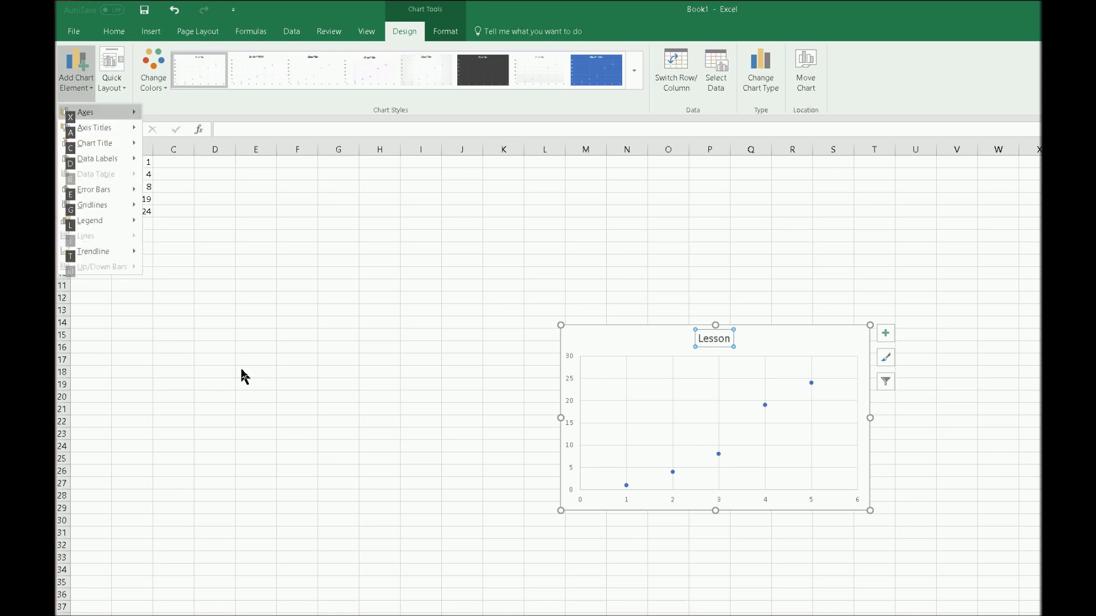
{"action": "key", "text": "Down"}
{"action": "key", "text": "t"}
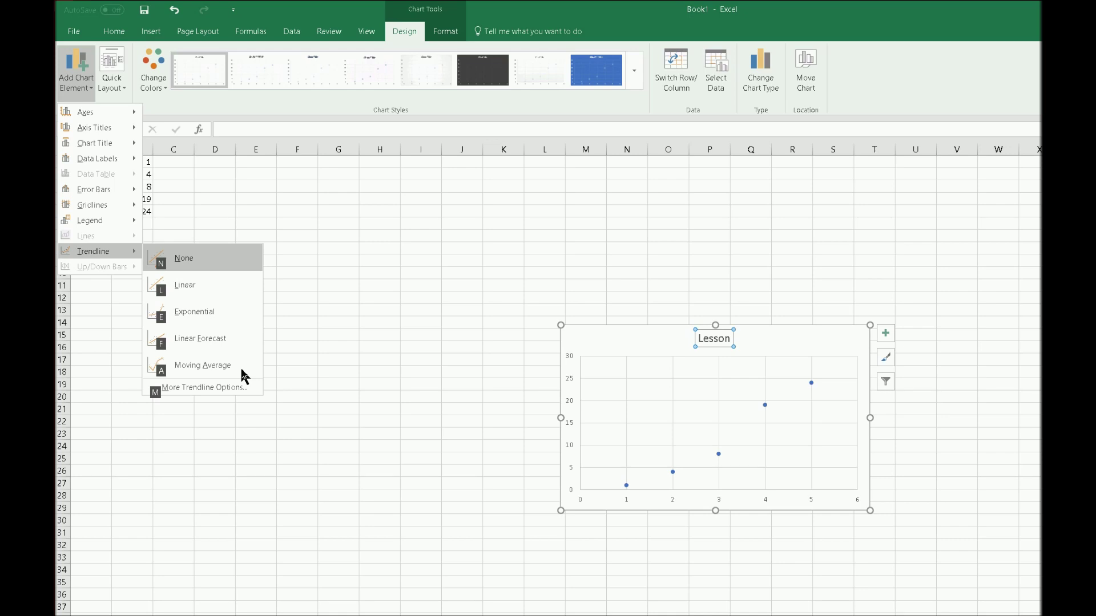
{"action": "key", "text": "l"}
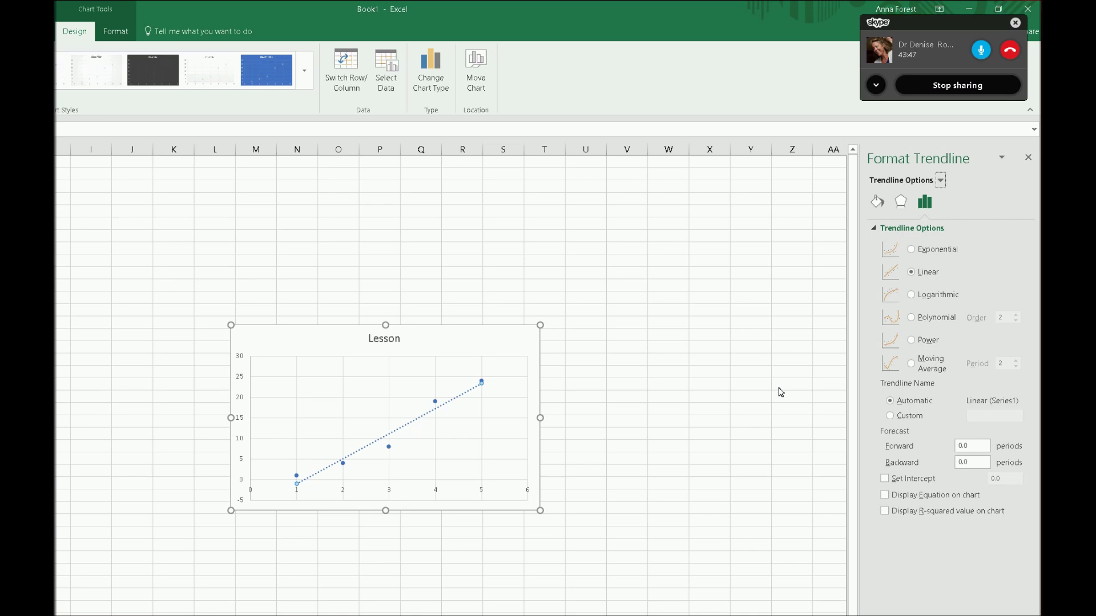
Switch the trendline type to Polynomial, keeping order 2
{"action": "key", "text": "Tab"}
{"action": "key", "text": "Tab"}
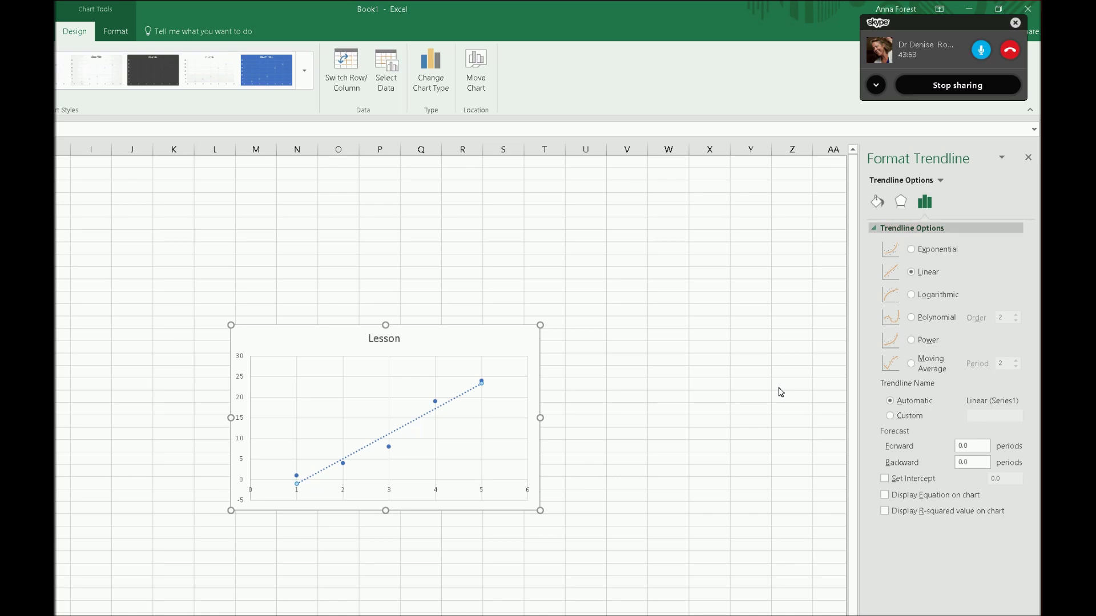
{"action": "key", "text": "Tab"}
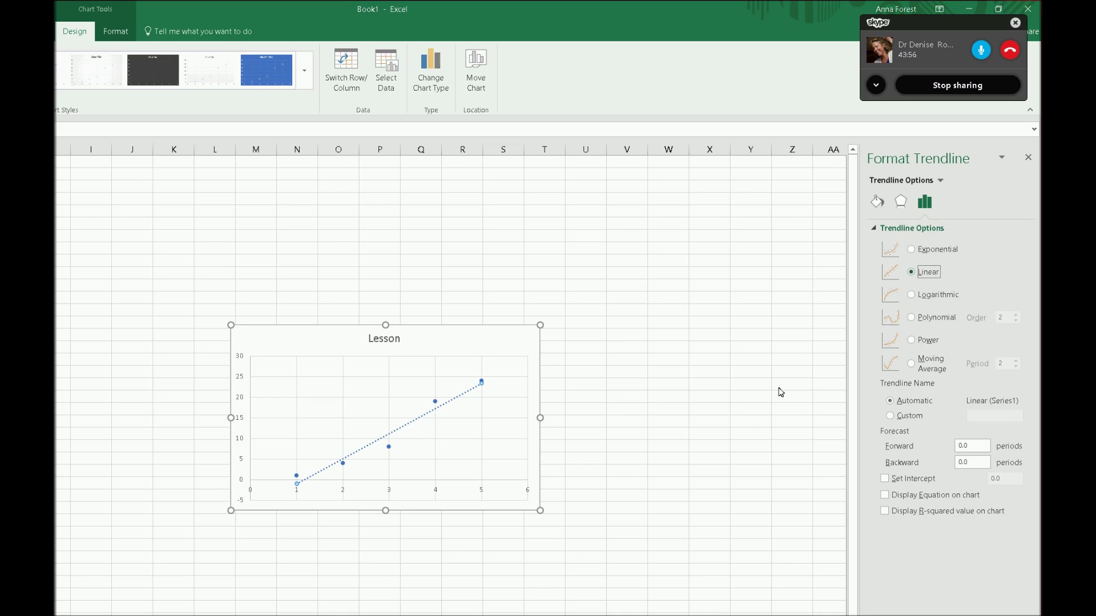
{"action": "key", "text": "Down"}
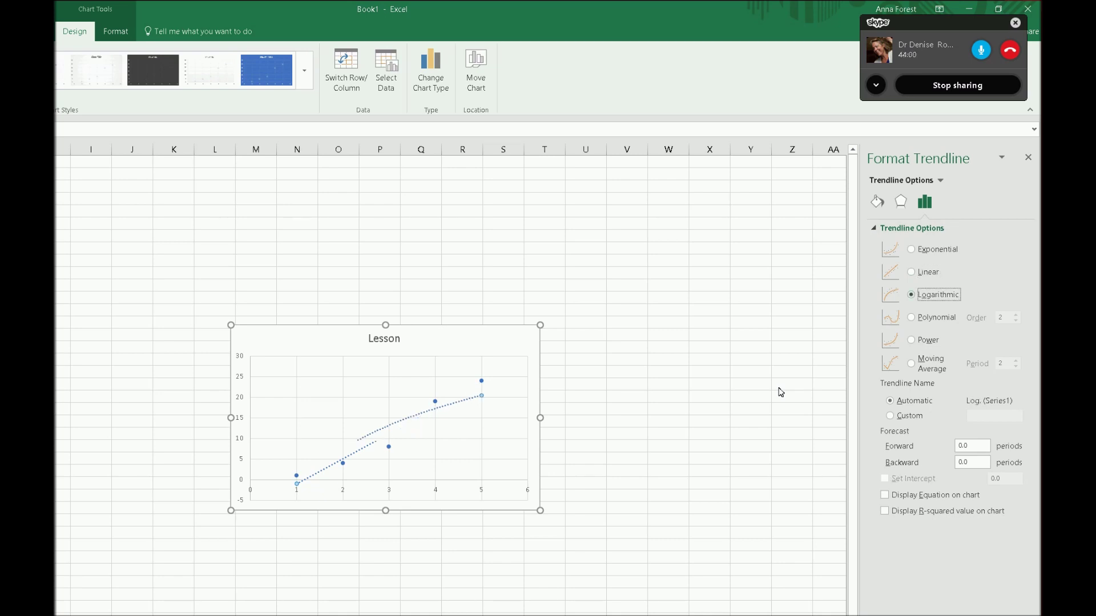
{"action": "key", "text": "Down"}
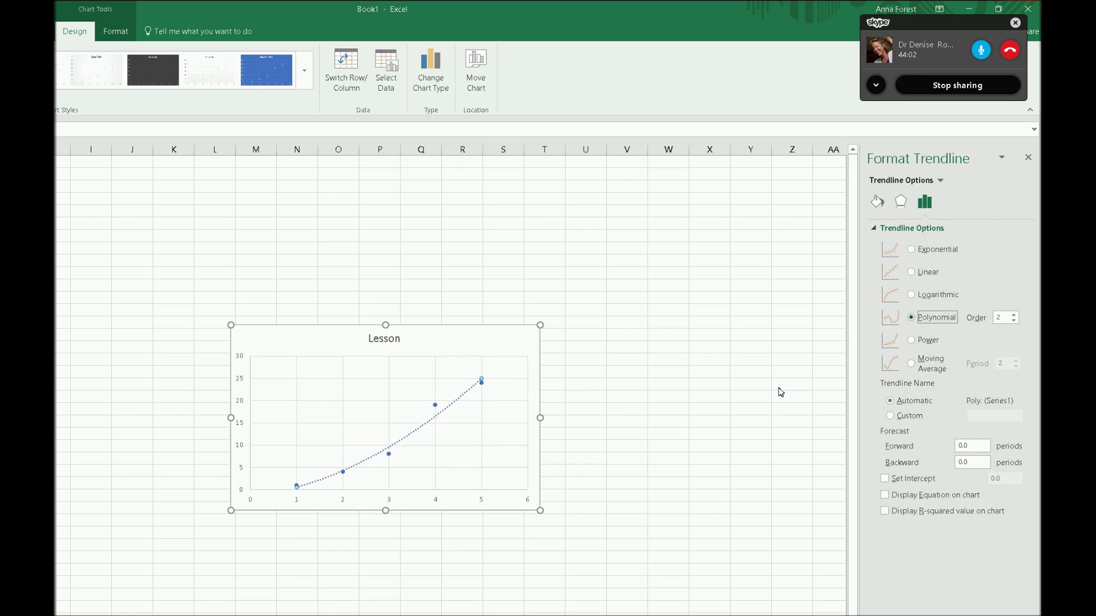
{"action": "key", "text": "Tab"}
{"action": "key", "text": "Tab"}
{"action": "key", "text": "Down"}
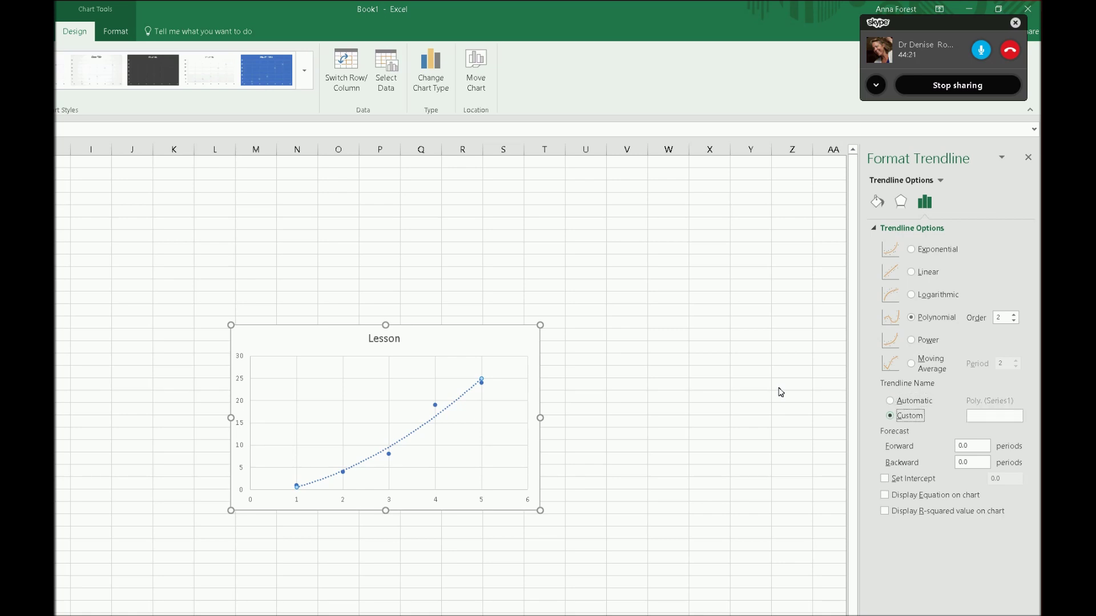
Set the trendline name to Custom and enter 'Lesson'
{"action": "key", "text": "Up"}
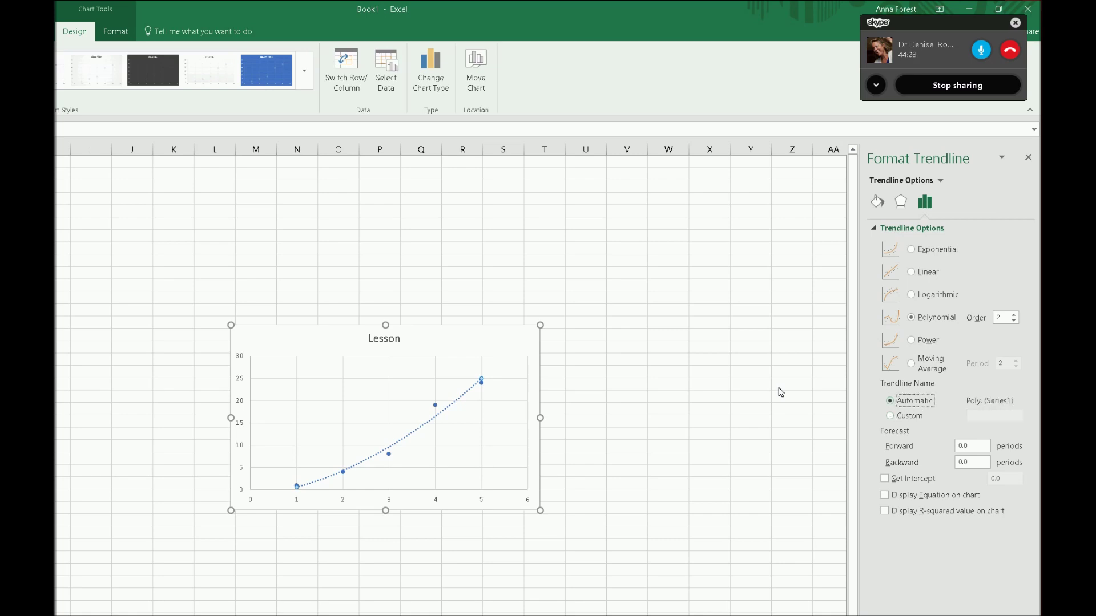
{"action": "key", "text": "Down"}
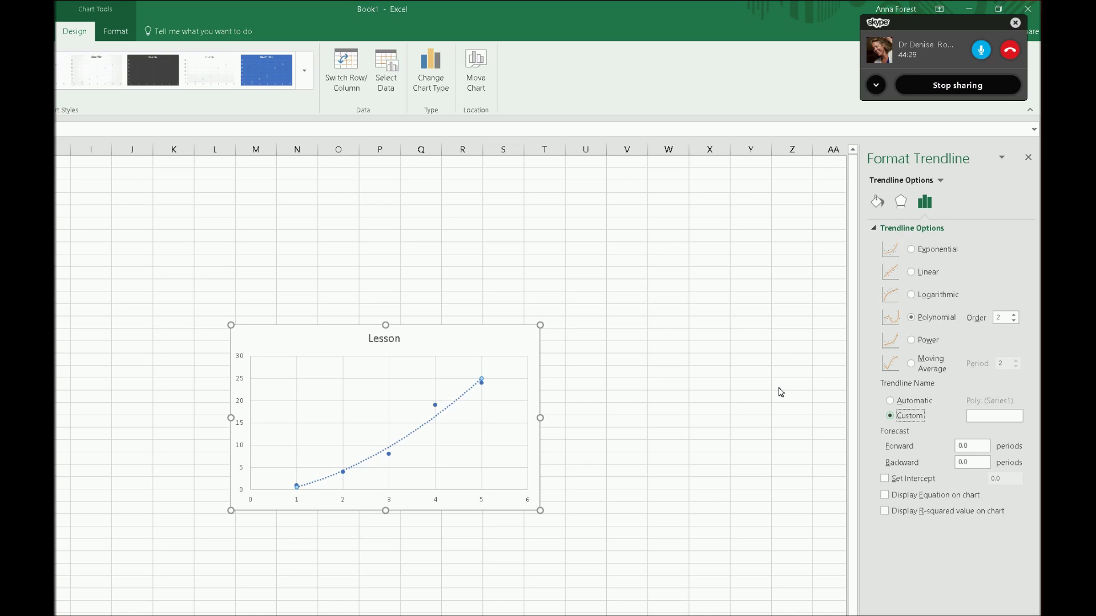
{"action": "key", "text": "Up"}
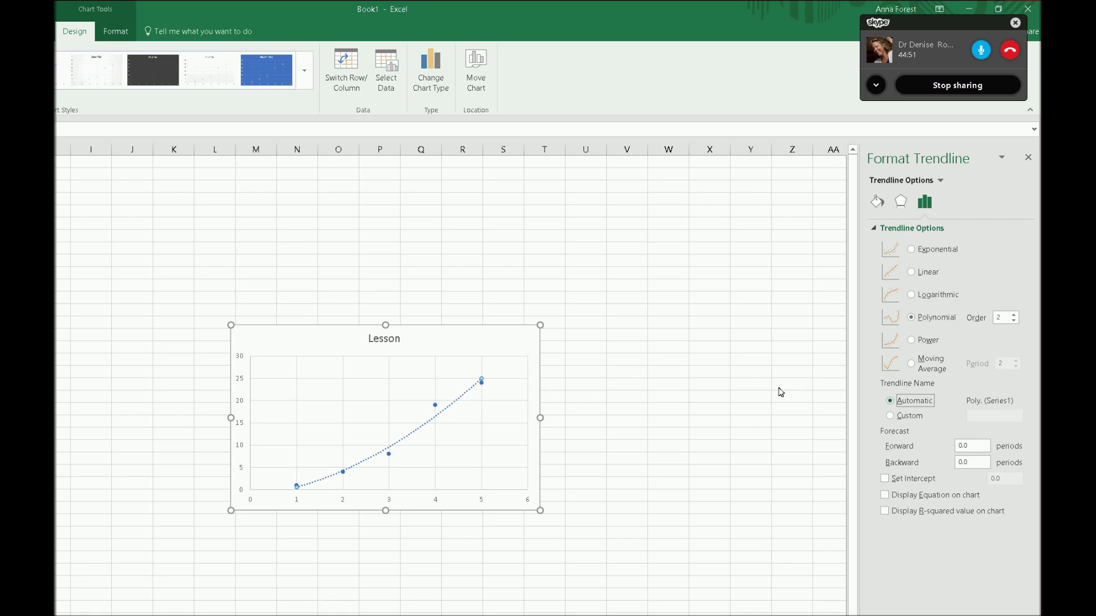
{"action": "key", "text": "Down"}
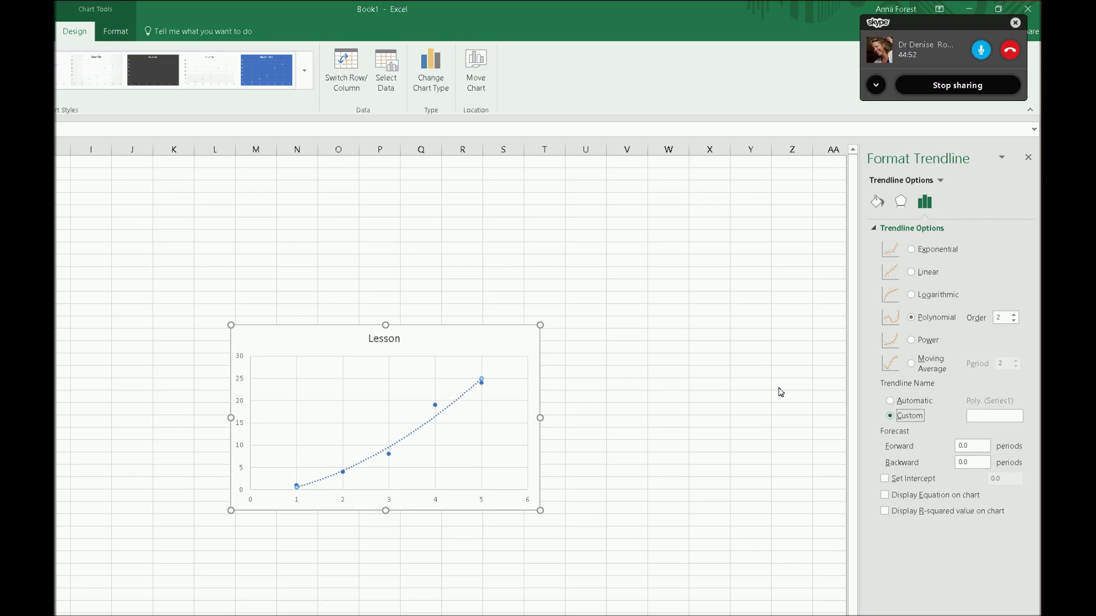
{"action": "key", "text": "Tab"}
{"action": "type", "text": "Lesson"}
{"action": "key", "text": "Tab"}
{"action": "key", "text": "Tab"}
{"action": "key", "text": "Tab"}
{"action": "key", "text": "Tab"}
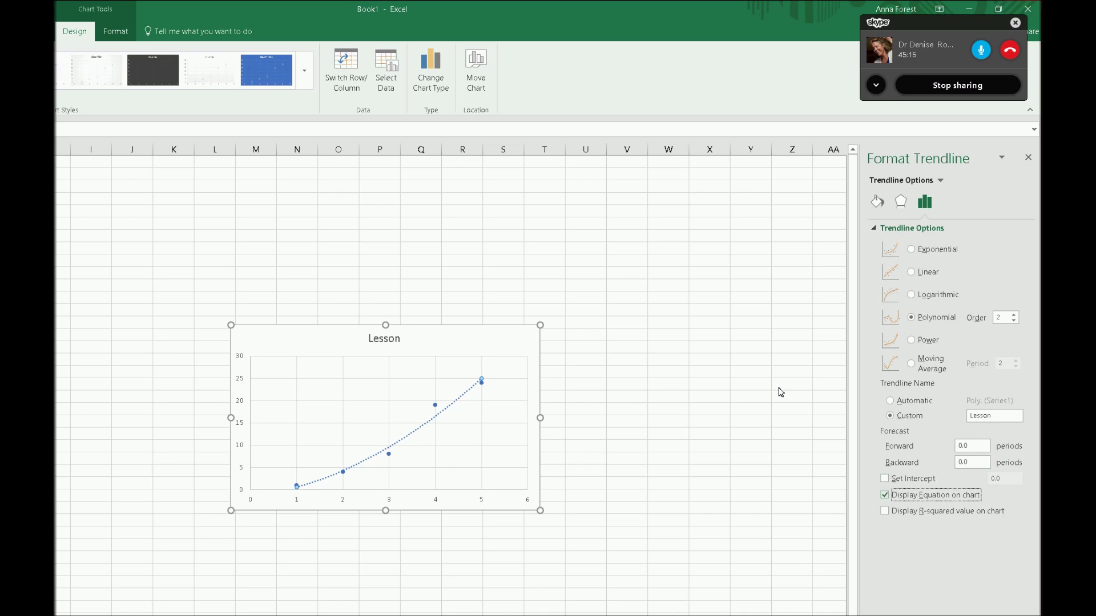
Display the equation y = 0.7857x² + 1.3857x - 1.6 beside the trendline
{"action": "key", "text": "Tab"}
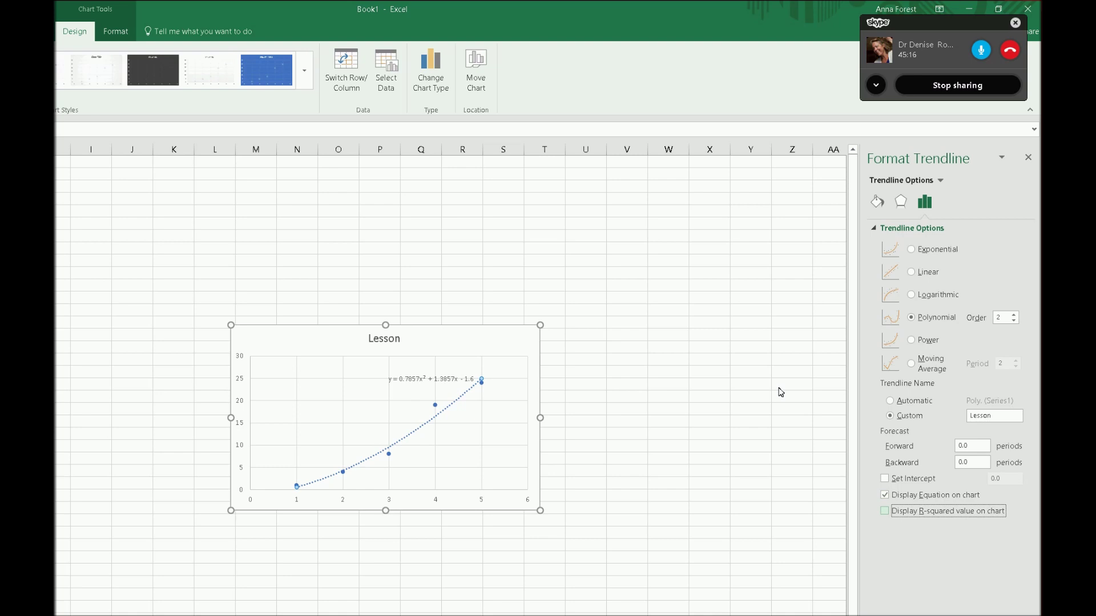
{"action": "key", "text": "Tab"}
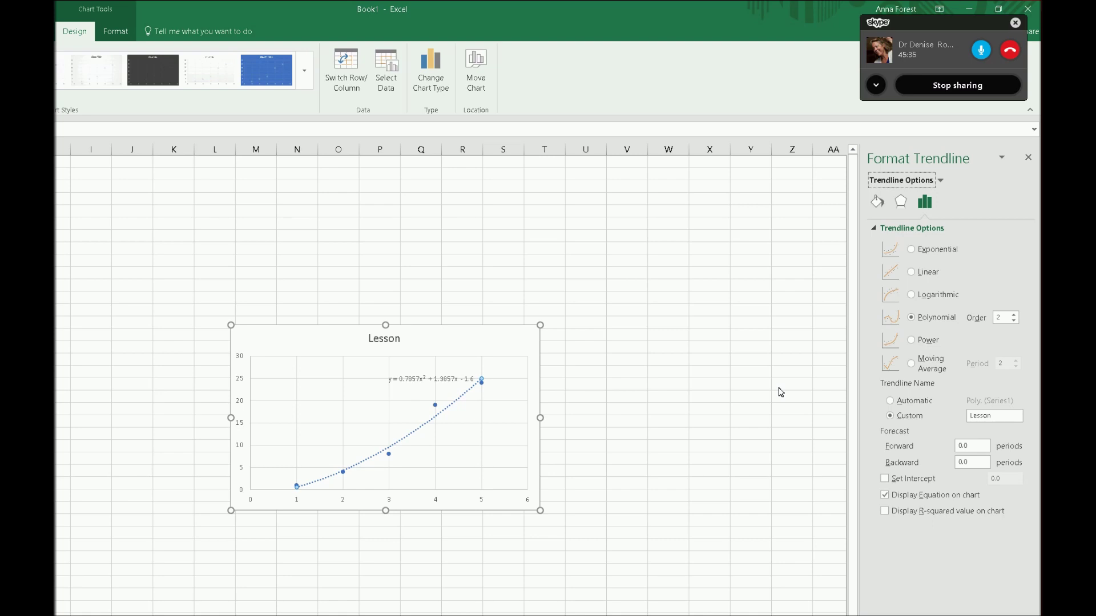
Close the Format Trendline pane, leaving the polynomial trendline and its equation on the Lesson chart
{"action": "key", "text": "ctrl+space"}
{"action": "key", "text": "c"}
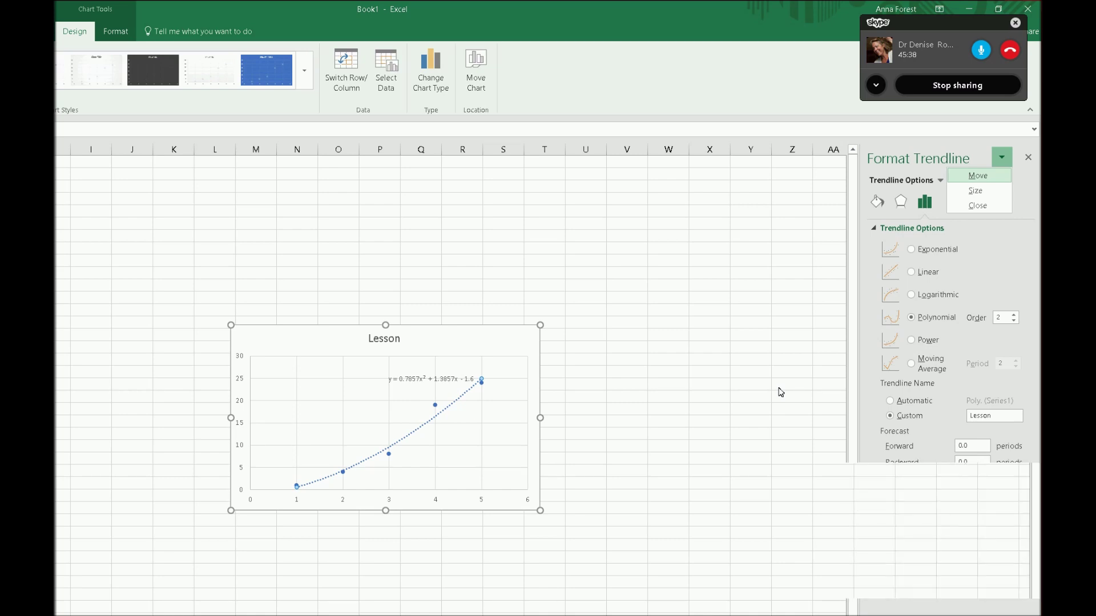